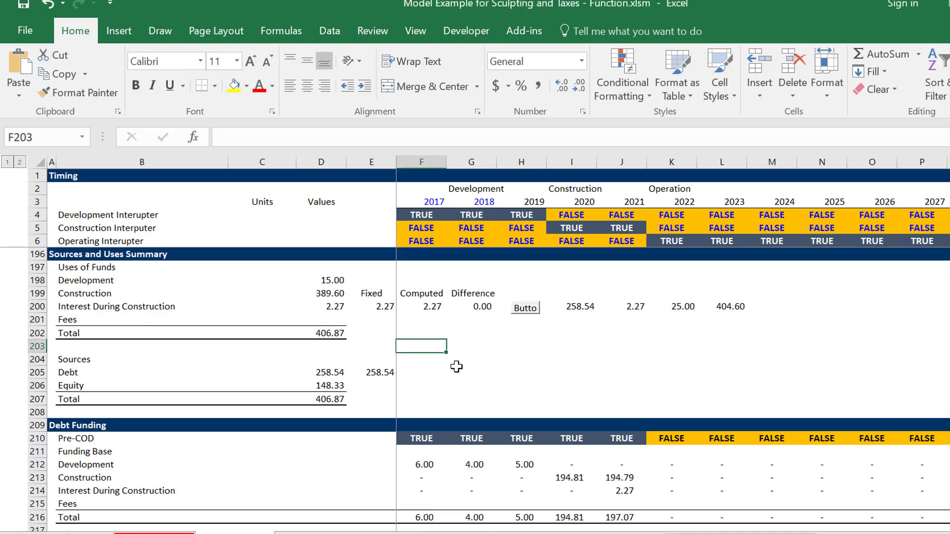
Step: Go to E58, the empty cell beside the 7.00 Capacity Payment
key(Left)
key(Left)
key(Left)
key(Left)
key(Left)
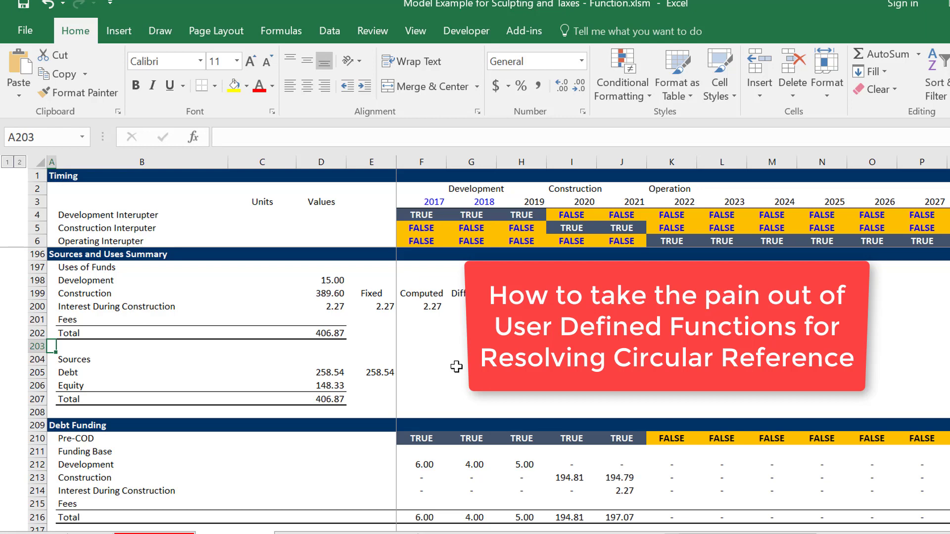
key(Up)
key(Up)
key(Up)
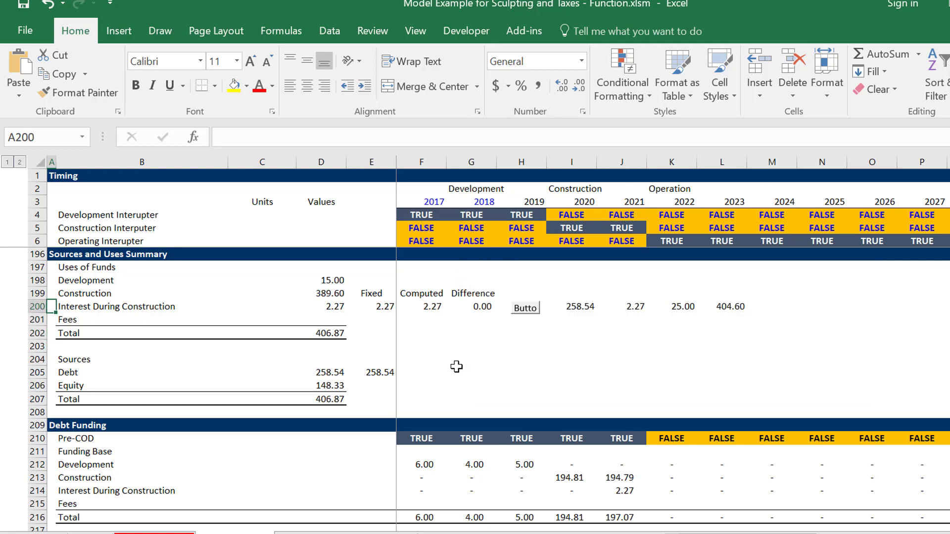
key(Page_Up)
key(Page_Up)
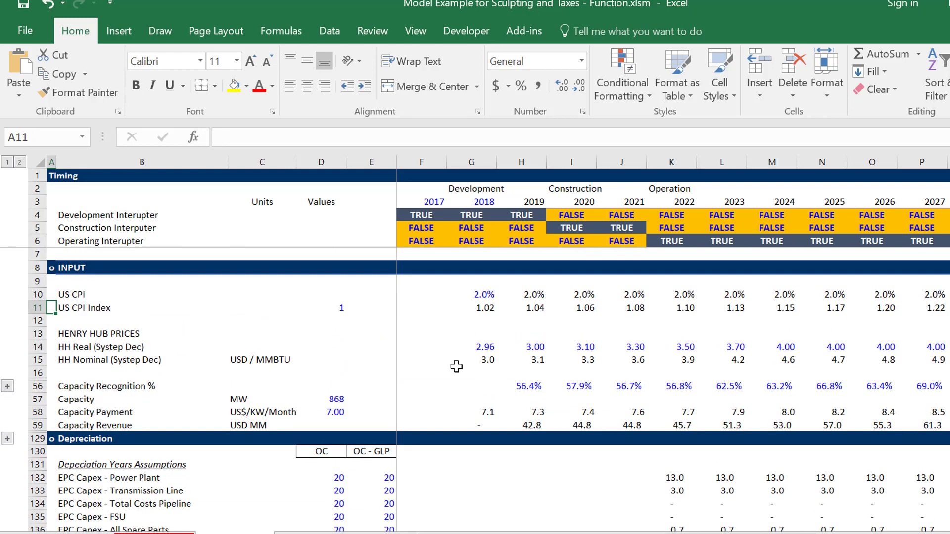
key(Page_Down)
key(Page_Up)
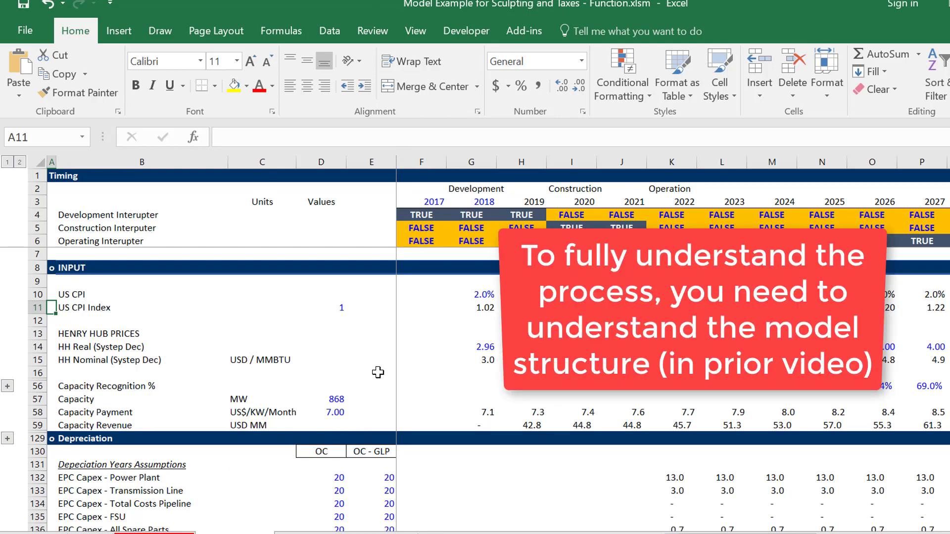
click(448, 477)
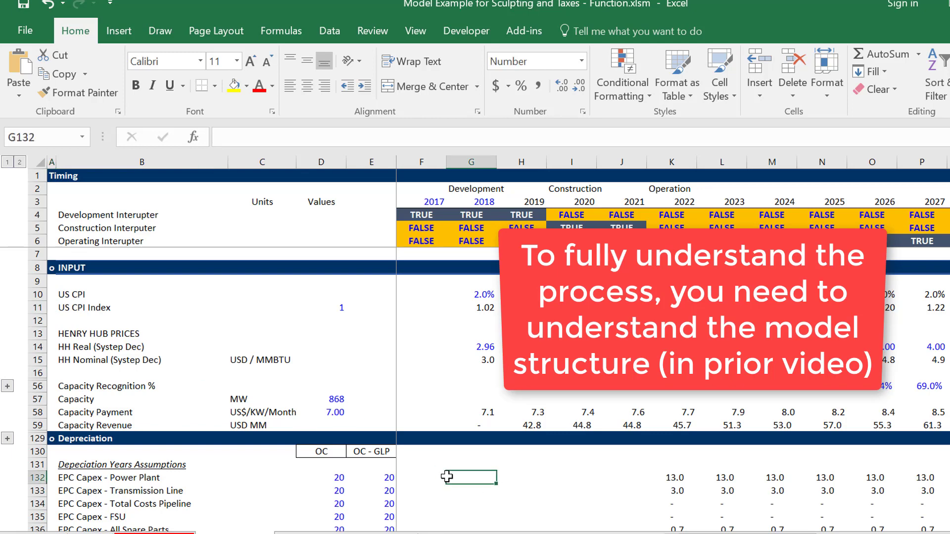
key(Up)
key(Up)
key(Up)
key(Up)
key(Up)
key(Left)
key(Left)
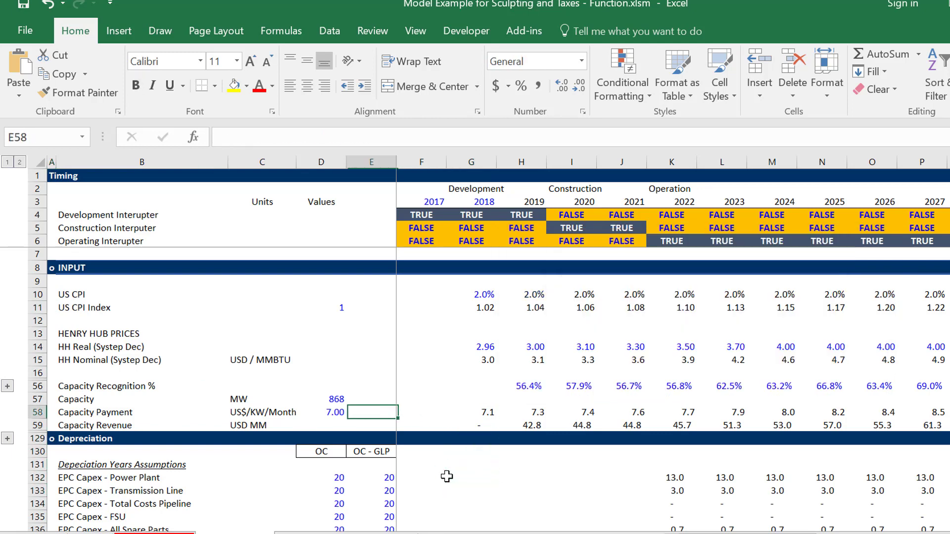
key(Left)
key(Right)
Step: Link E58 to the Equity IRR in D279 so it shows 10.11%
text(=)
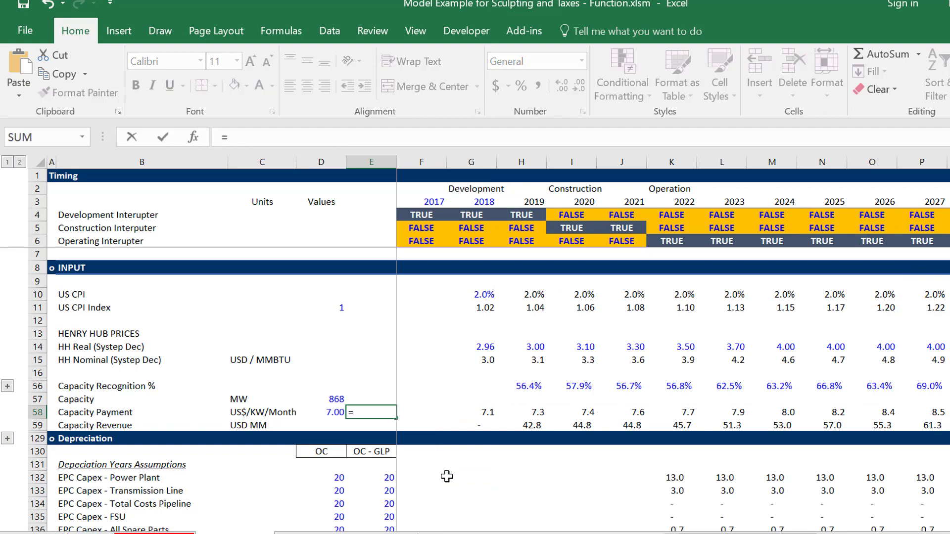
key(Page_Down)
key(Page_Down)
key(Page_Down)
key(Page_Down)
key(Page_Down)
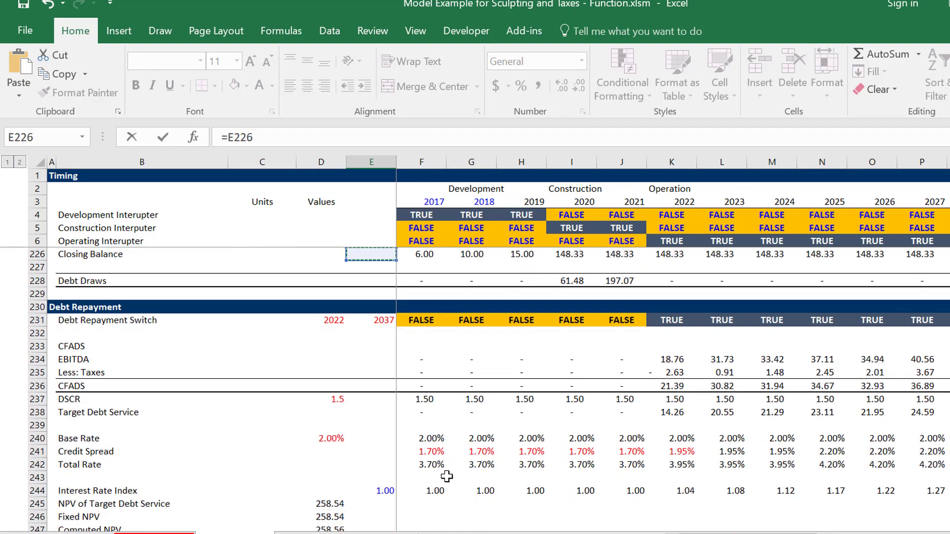
key(Page_Down)
key(Page_Down)
key(Page_Up)
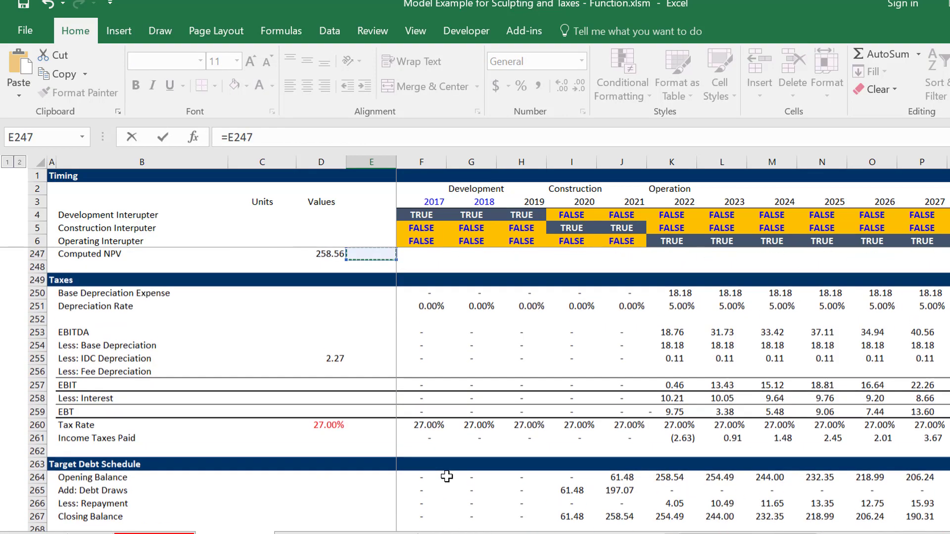
key(Page_Down)
key(Page_Down)
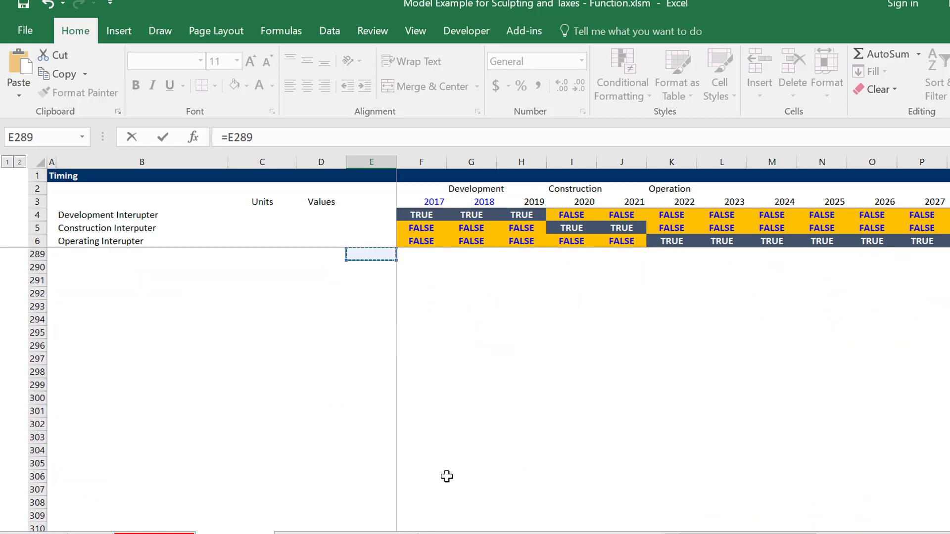
key(Up)
key(Up)
key(Up)
key(Up)
key(Up)
key(Up)
key(Up)
key(Up)
key(Up)
key(Up)
key(Up)
key(Up)
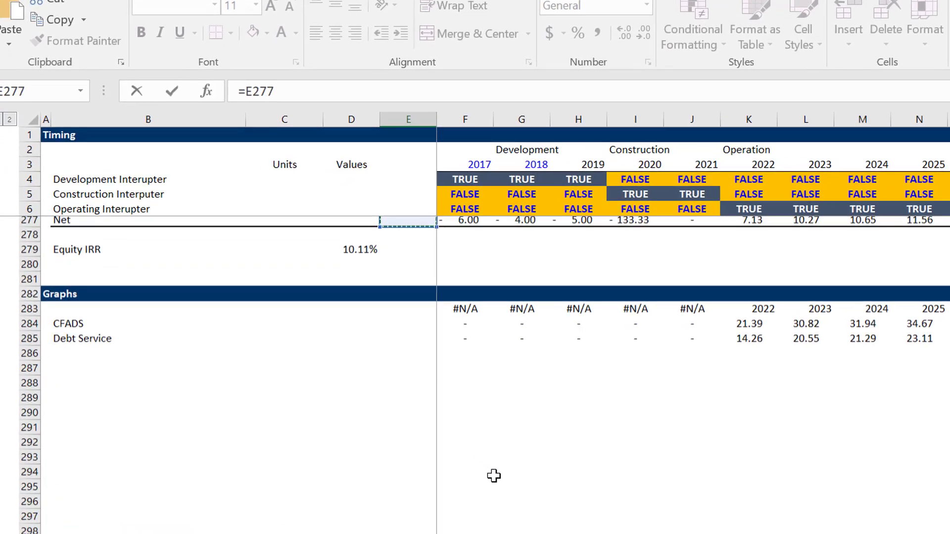
key(Up)
key(Down)
key(Down)
key(Down)
key(Left)
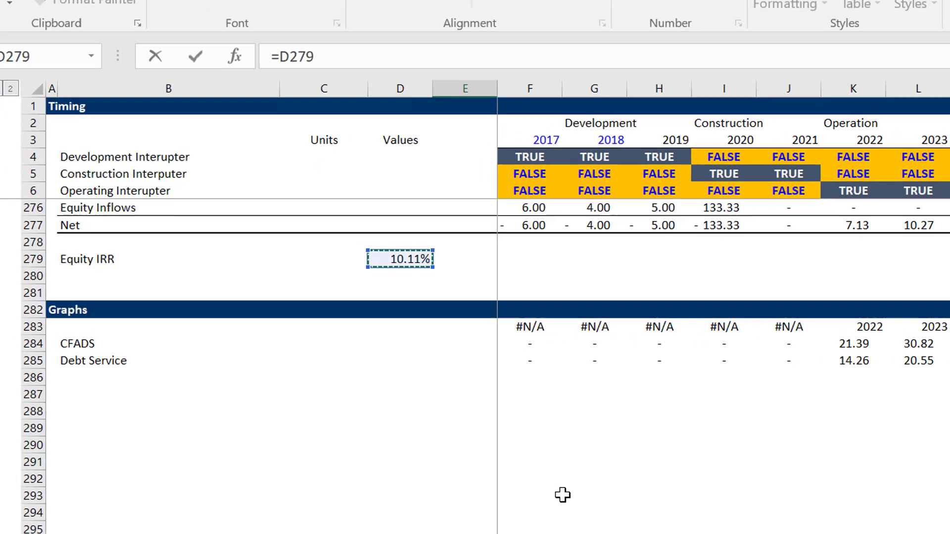
key(Return)
key(Up)
key(Up)
key(Up)
key(Up)
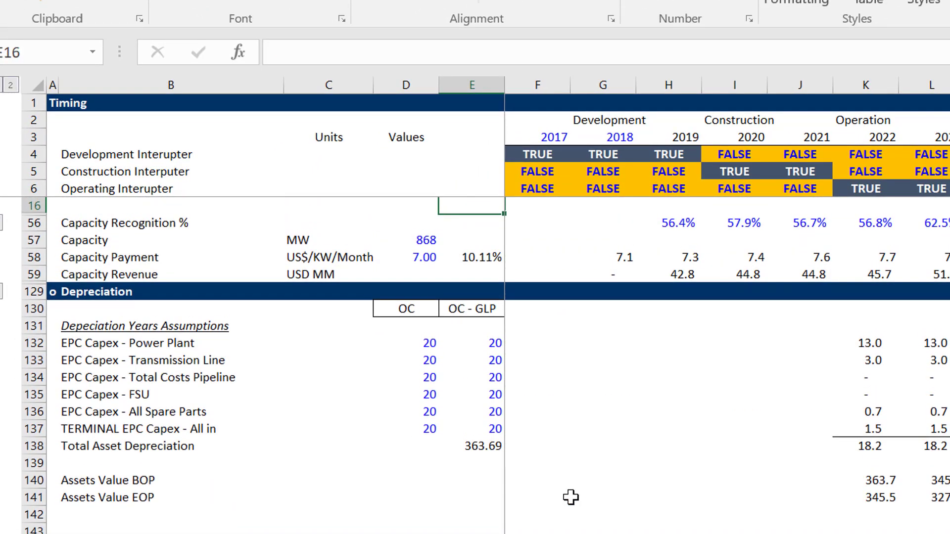
key(Down)
key(Down)
key(Down)
key(Down)
key(Up)
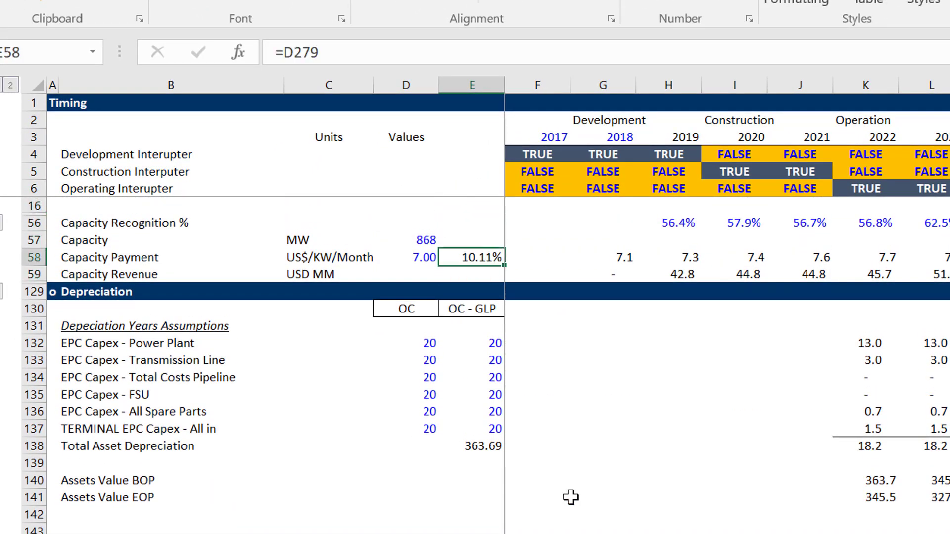
Step: Label E57 'Eq IRR' and centre it above the IRR value
key(Up)
text(leq)
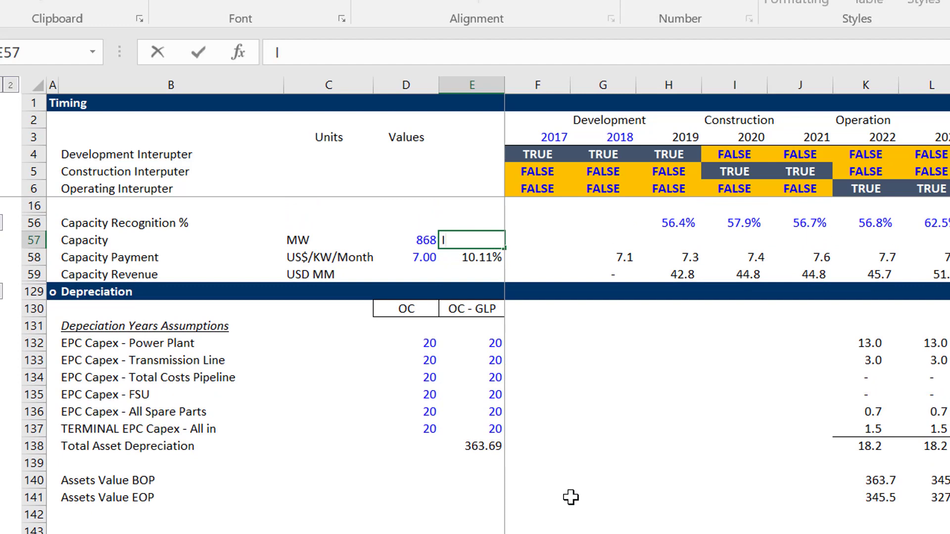
key(BackSpace)
key(BackSpace)
key(BackSpace)
text(Eq IRR)
key(Return)
key(Up)
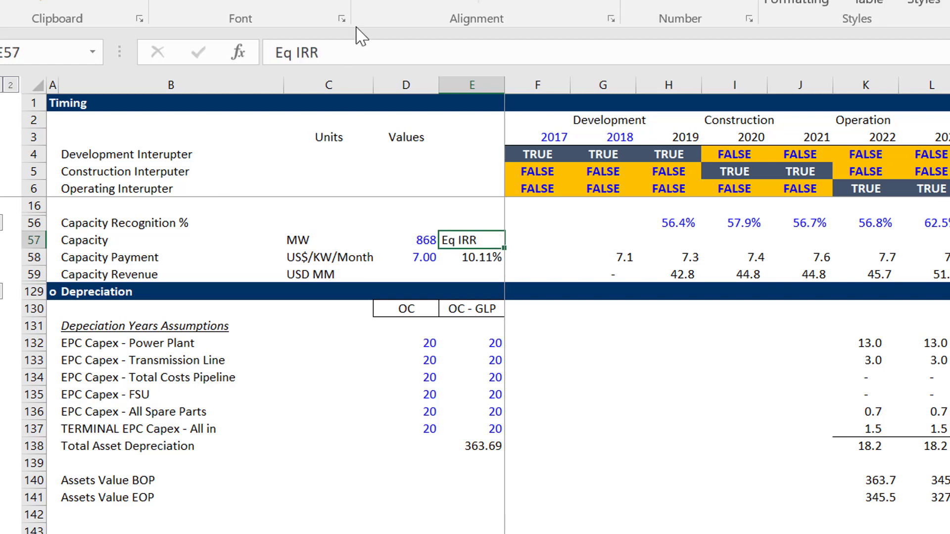
click(388, 1)
key(Down)
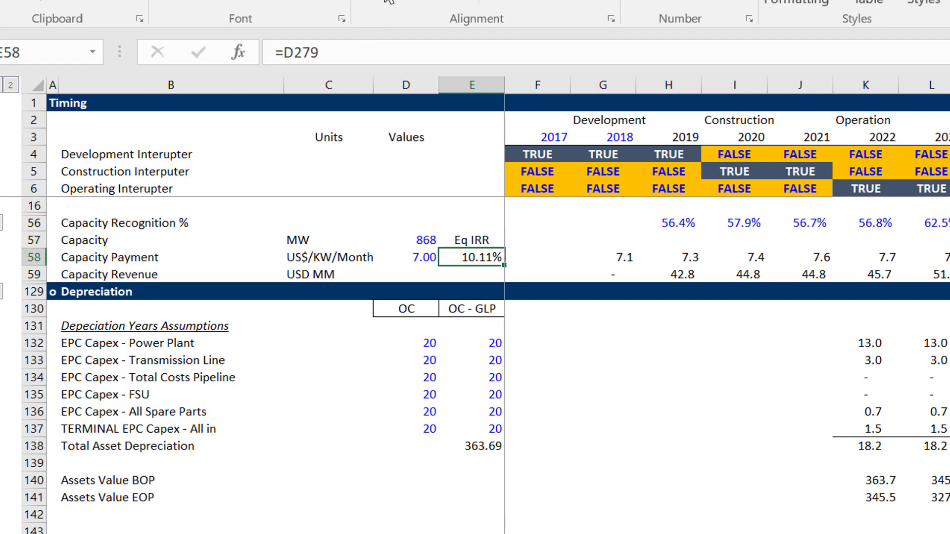
key(Up)
key(Right)
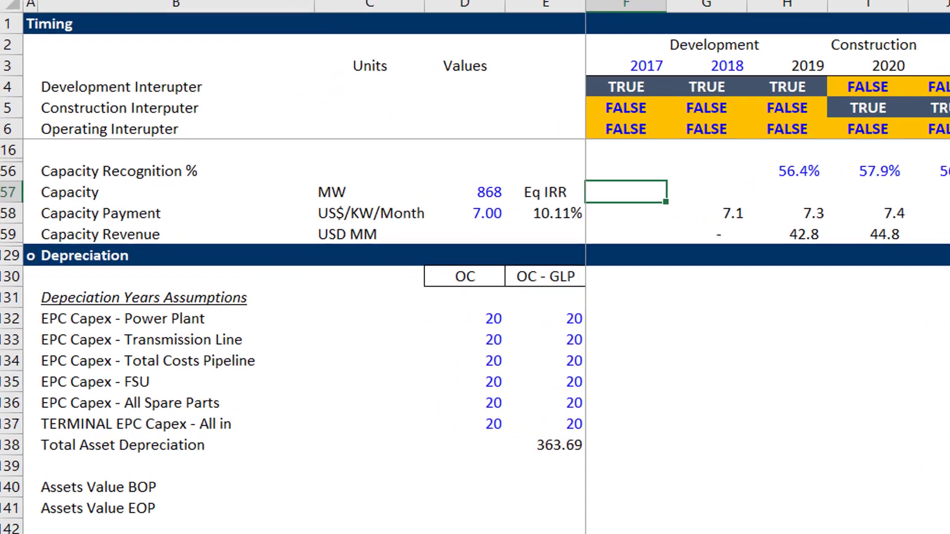
Step: Add a 'Target' label with an 8% target IRR beneath it
text(Targe)
key(Return)
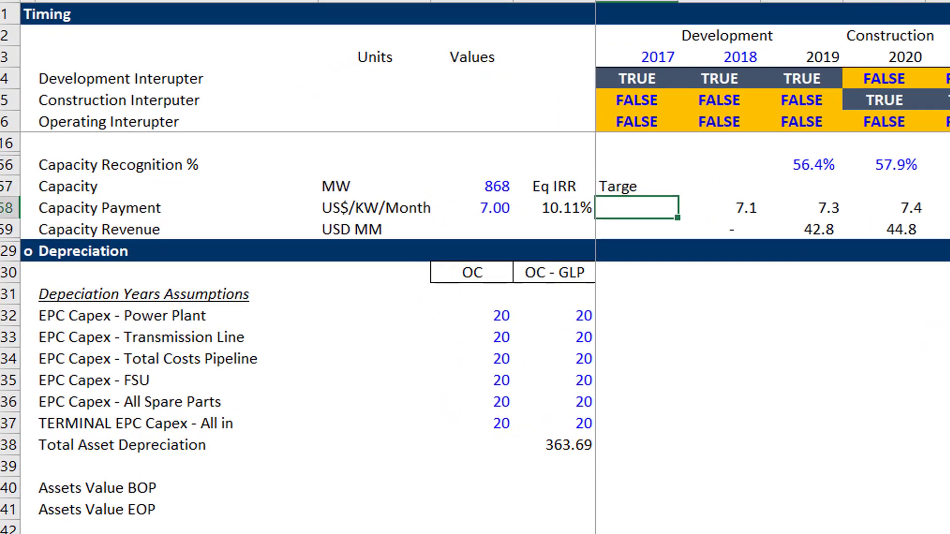
key(Up)
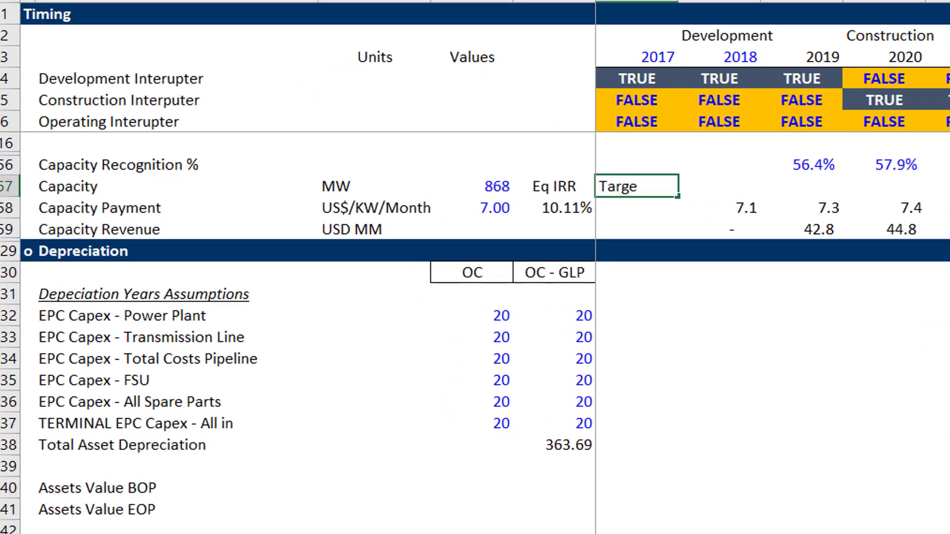
key(F2)
text(t)
key(Return)
text(8%)
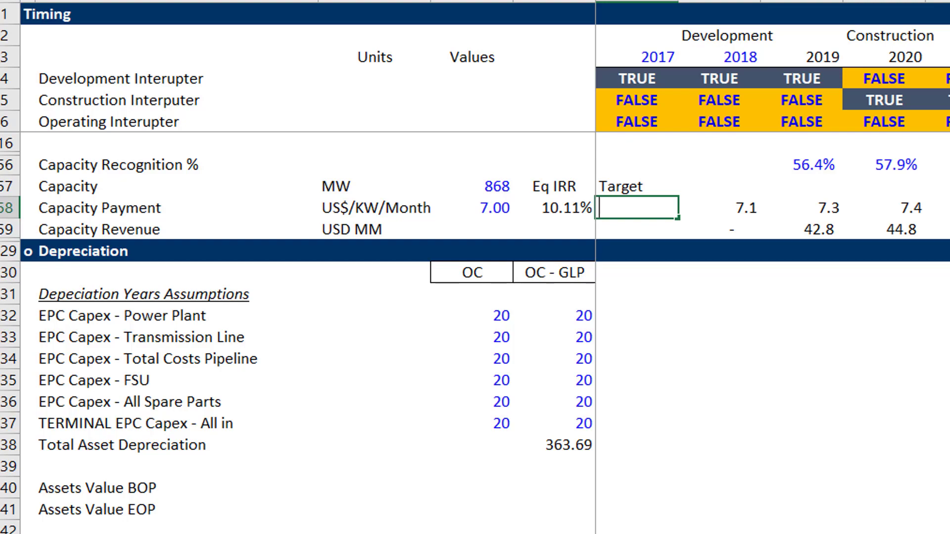
key(Return)
Step: Make F59 compute the 8% target minus the Eq IRR, showing -2.11%, and switch to the Data tab
text(=)
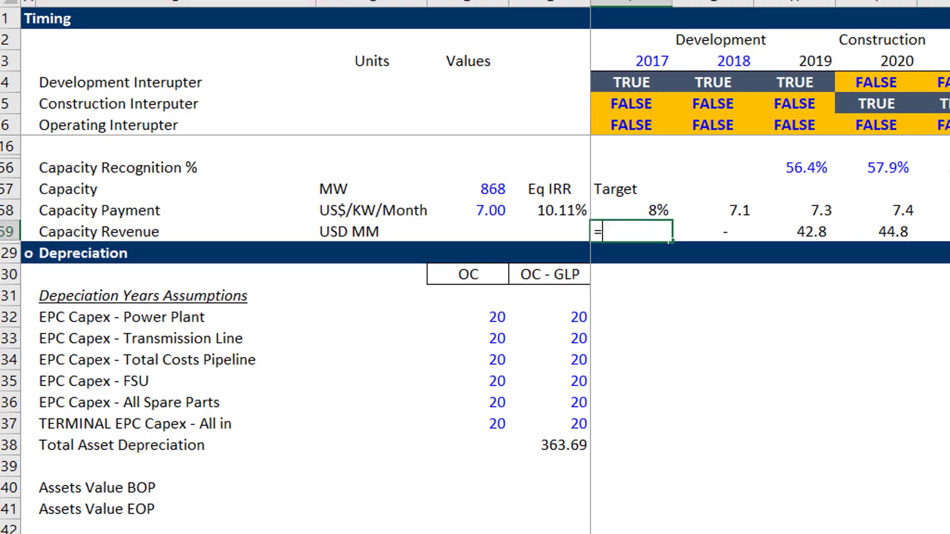
key(Up)
text(-)
key(Left)
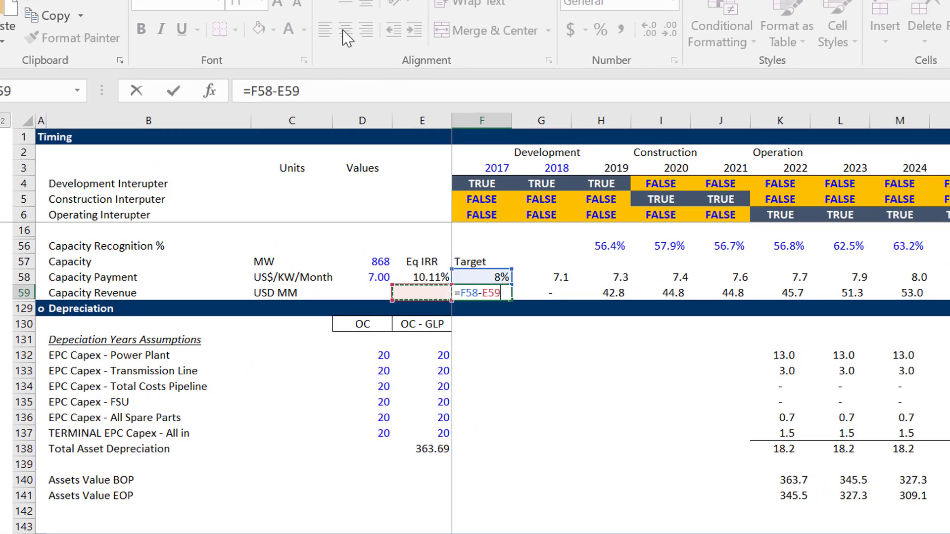
key(Up)
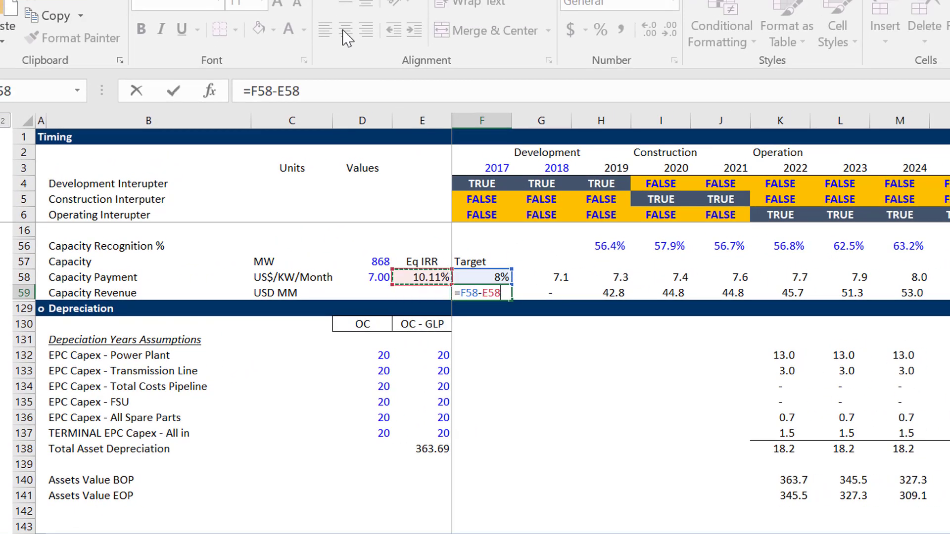
key(ctrl+Return)
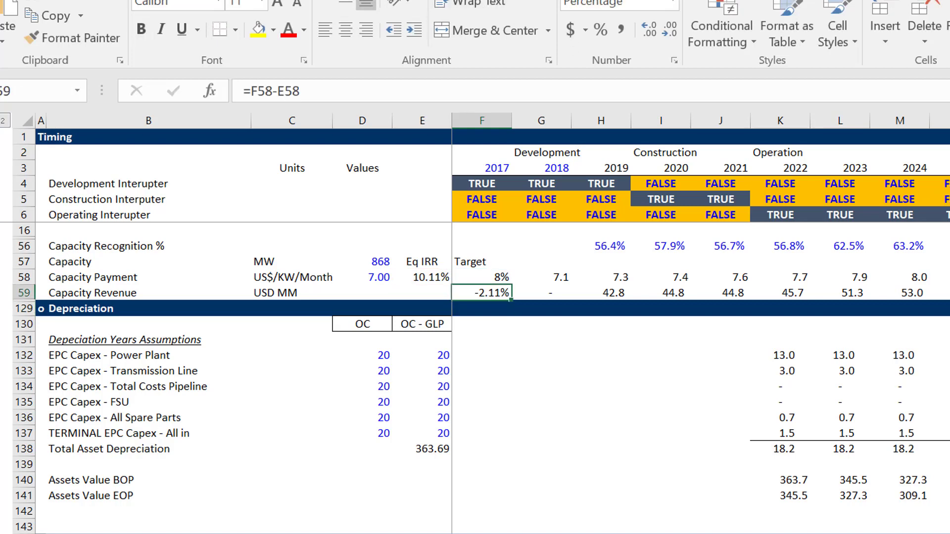
key(alt+a)
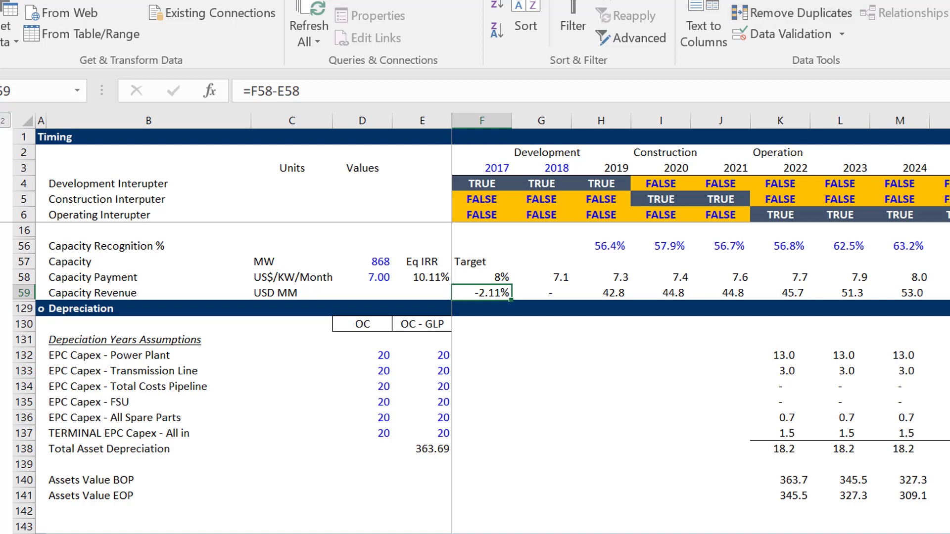
Step: Goal Seek F59 to 0 by changing D58, giving Capacity Payment 6.38 and Eq IRR 8.01%
key(w)
key(g)
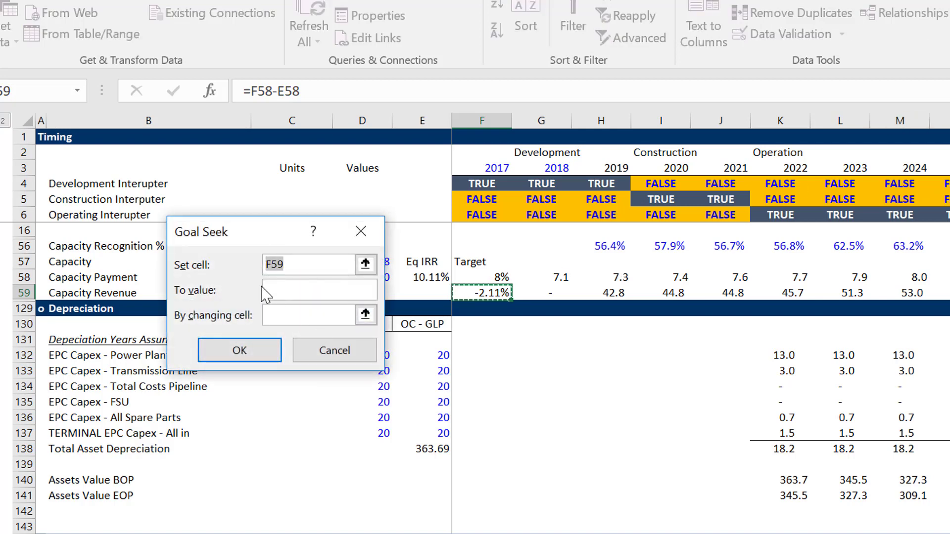
click(289, 298)
text(0)
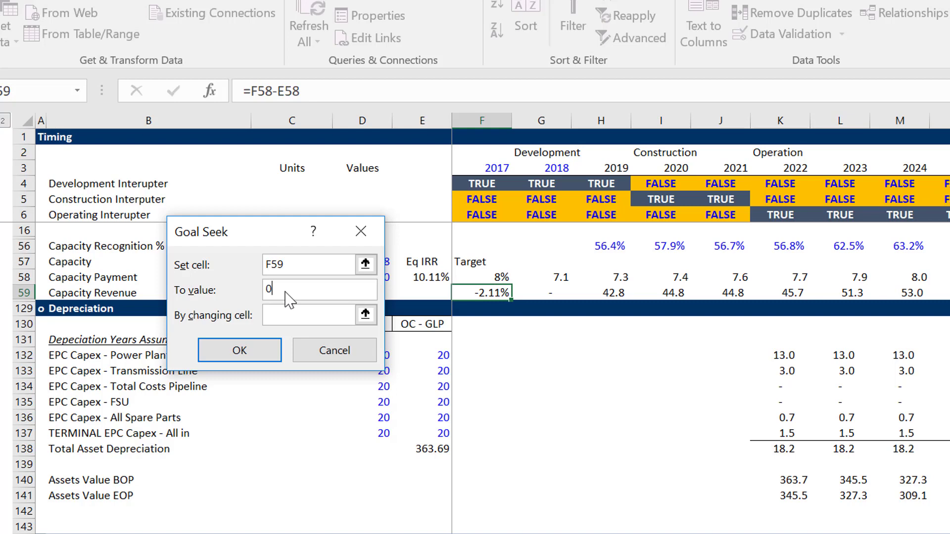
click(336, 314)
click(375, 317)
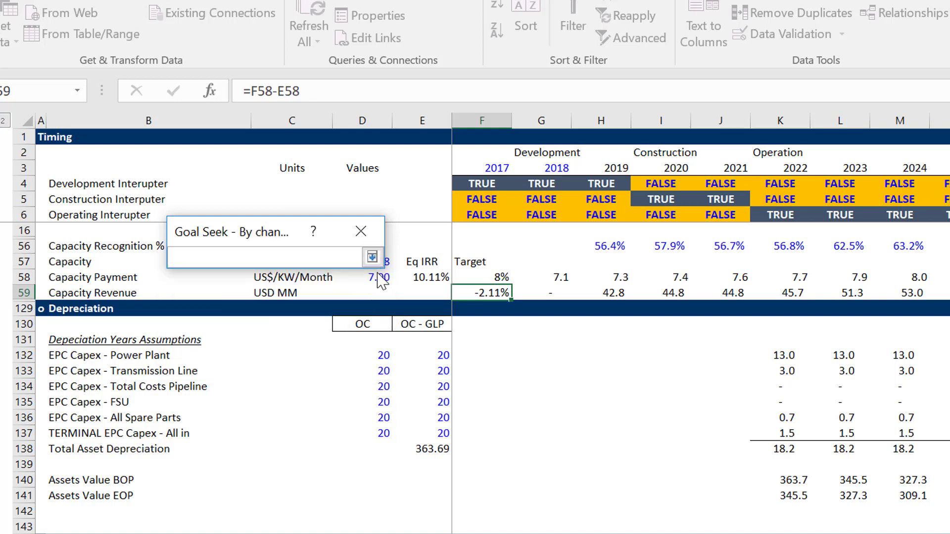
click(379, 286)
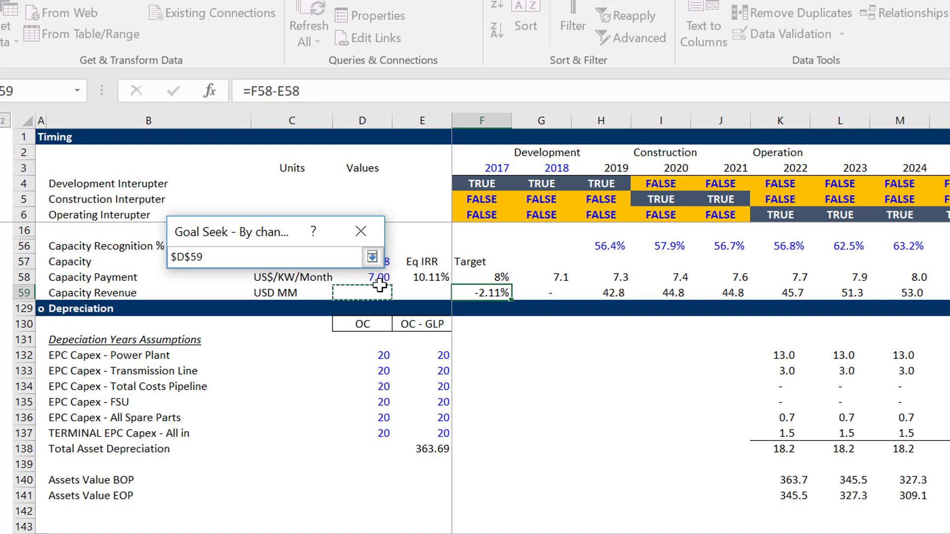
click(379, 277)
key(Return)
key(Return)
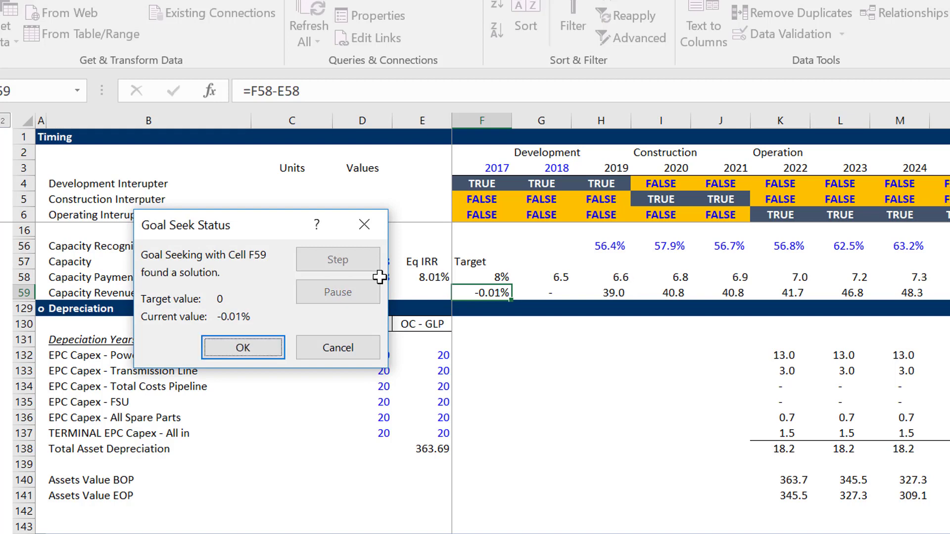
click(238, 350)
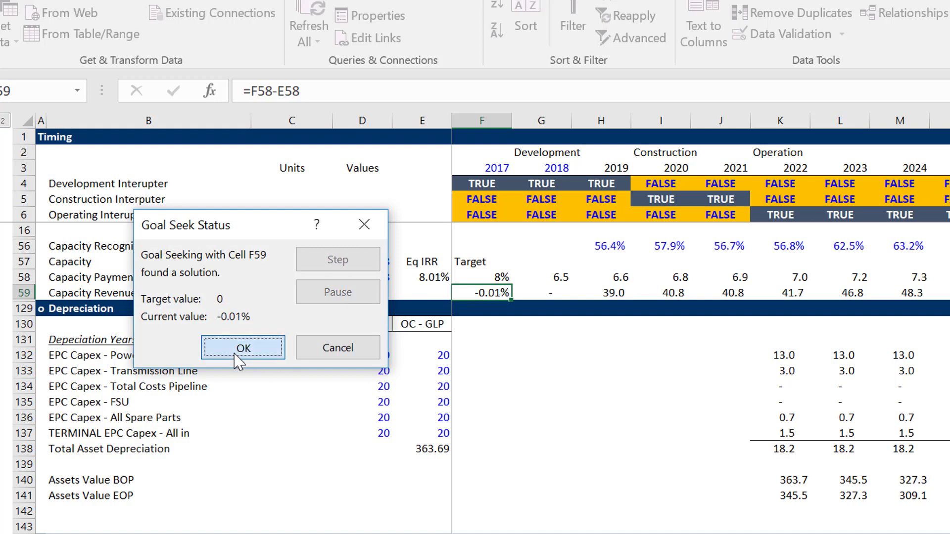
click(480, 359)
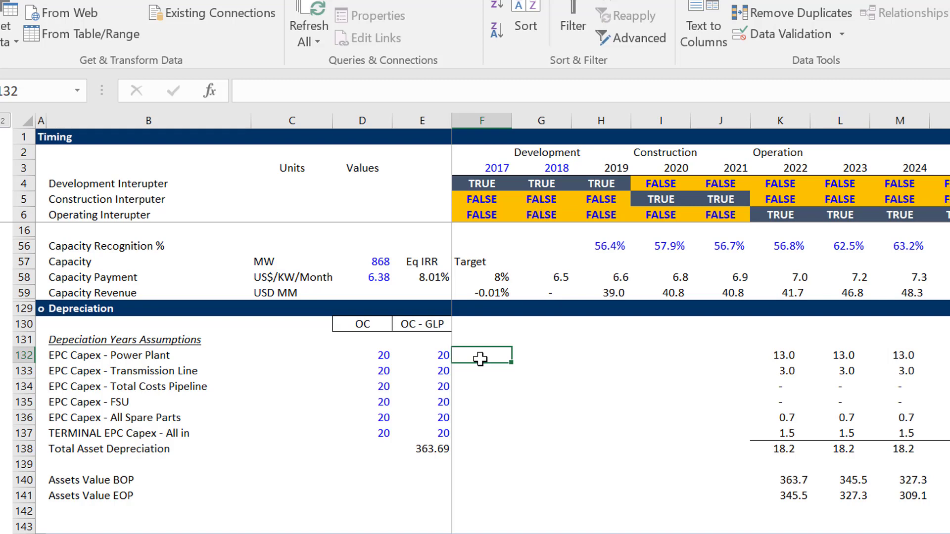
Step: Review the debt funding, repayment, Target Debt Service and tax rows down to Equity Cash Flow
key(Page_Down)
key(Page_Down)
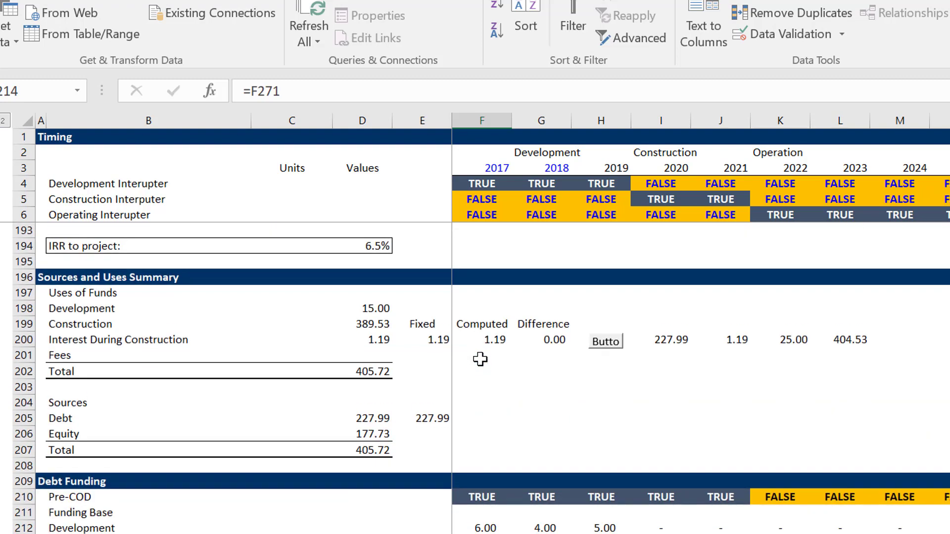
key(Down)
key(Down)
key(Down)
key(Down)
key(Down)
key(Down)
key(Down)
key(Down)
key(Down)
key(Down)
key(Down)
key(Down)
key(Down)
key(Down)
key(Down)
key(Down)
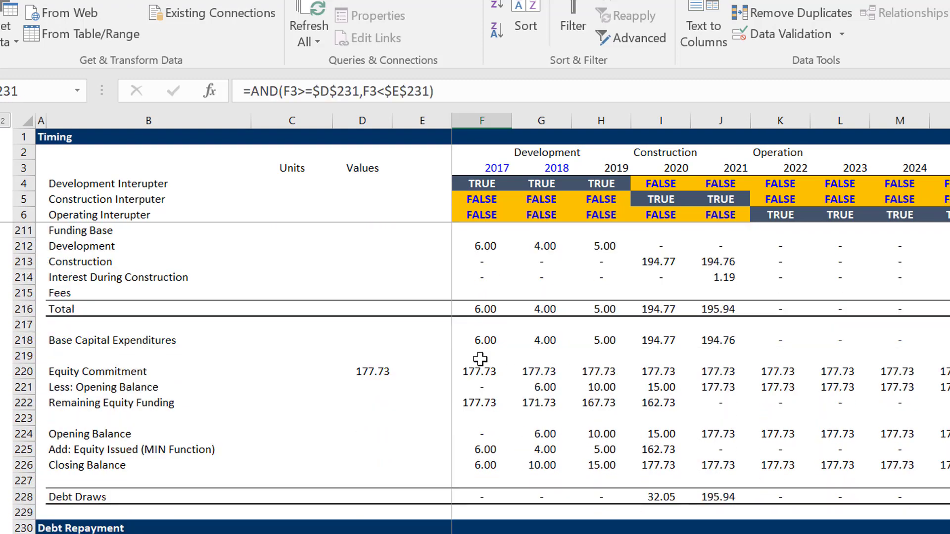
key(Up)
key(Up)
key(Up)
key(Up)
key(Up)
key(Up)
key(Up)
key(Up)
key(Up)
key(Up)
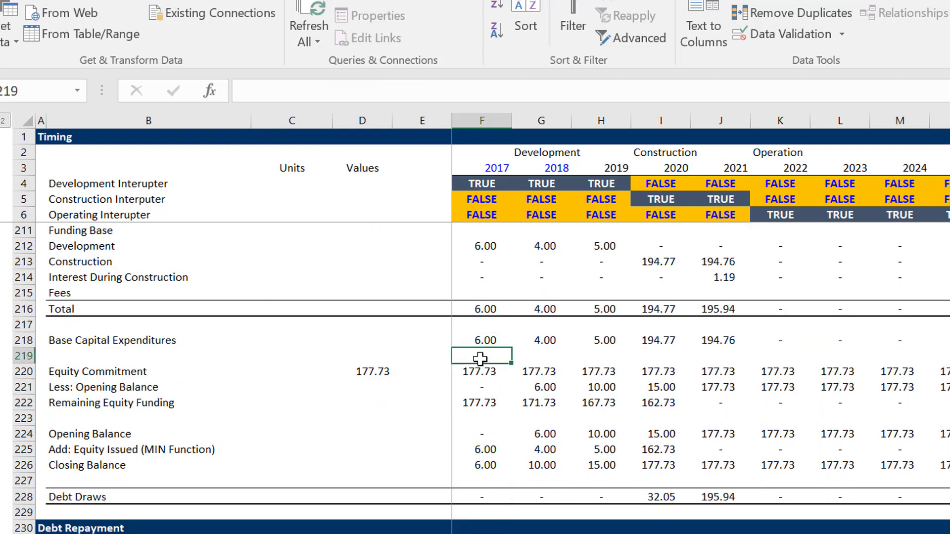
key(Down)
key(Down)
key(Down)
key(Down)
key(Down)
key(Down)
key(Down)
key(Down)
key(Down)
key(Down)
key(Down)
key(Down)
key(Down)
key(Down)
key(Down)
key(Down)
key(Down)
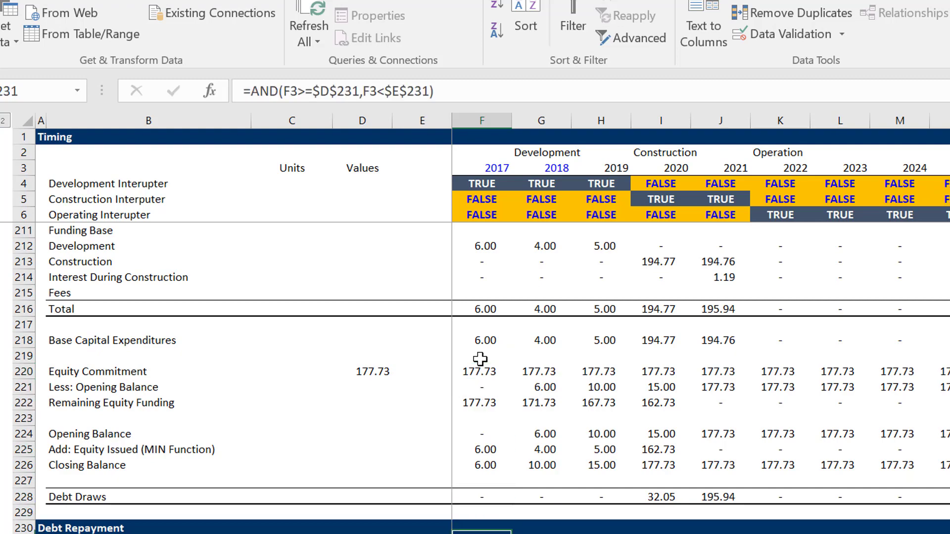
key(Down)
key(Down)
key(Down)
key(Down)
key(Down)
key(Down)
key(Down)
key(Down)
key(Up)
key(Up)
key(Up)
key(Up)
key(Up)
key(Up)
key(Up)
key(Up)
key(Up)
key(Up)
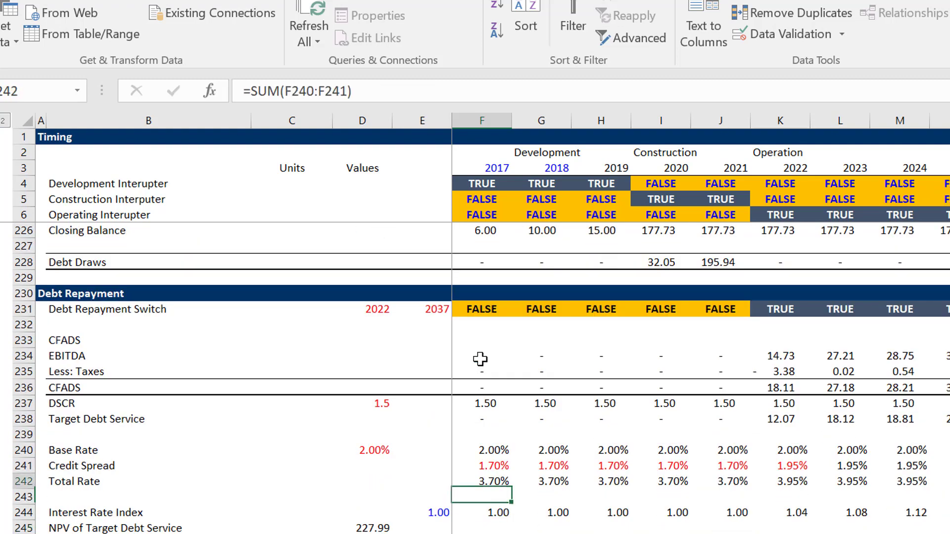
key(Down)
key(Down)
key(Down)
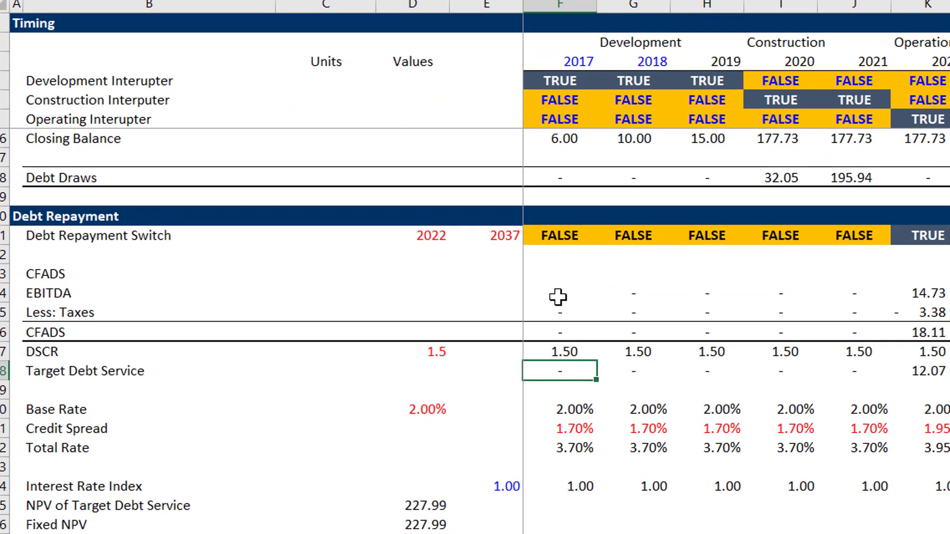
key(Up)
key(Up)
key(Up)
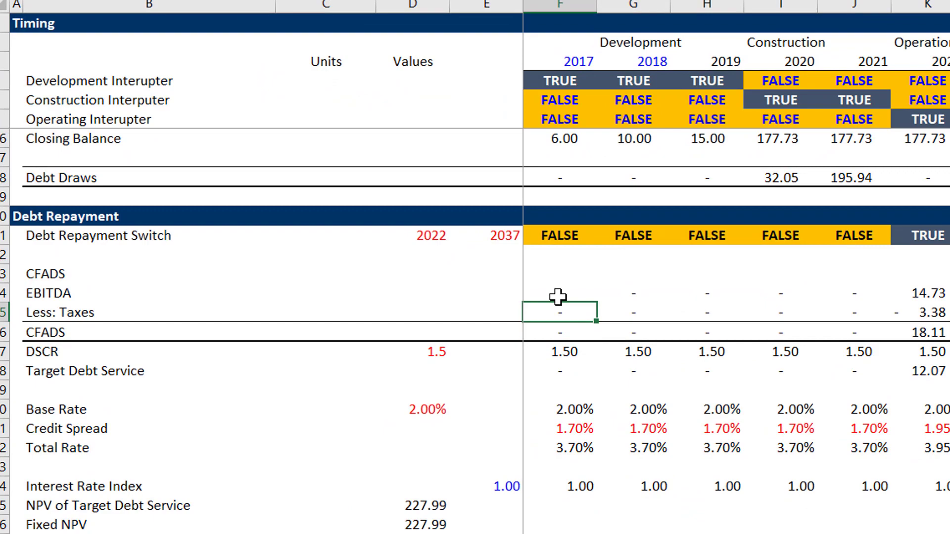
key(Down)
key(Down)
key(Down)
key(Down)
key(Down)
key(Down)
key(Down)
key(Down)
key(Down)
key(Down)
key(Down)
key(Down)
key(Down)
key(Down)
key(Down)
key(Down)
key(Down)
key(Down)
key(Down)
key(Down)
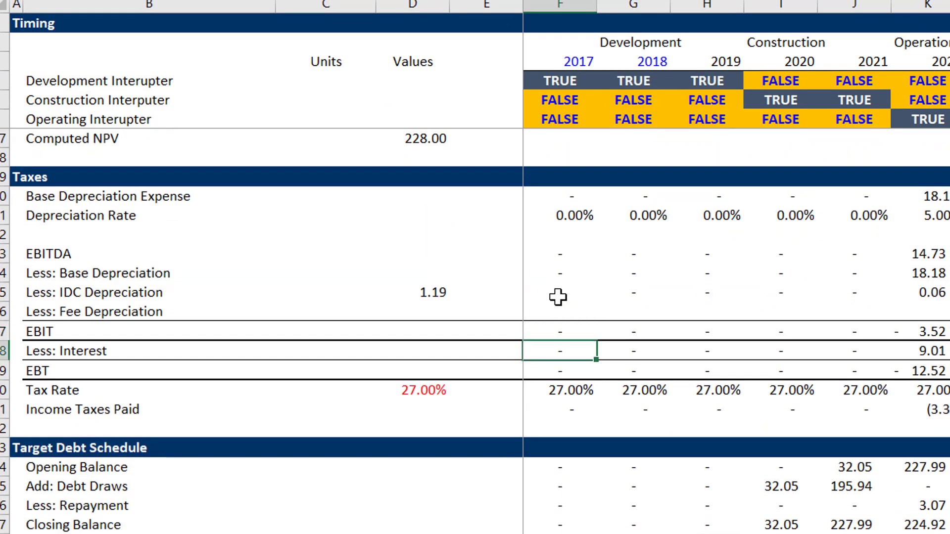
key(Down)
key(Down)
key(Down)
key(Down)
key(Down)
key(Down)
key(Down)
key(Down)
key(Down)
key(Down)
key(Down)
key(Down)
key(Down)
key(Down)
key(Down)
key(Down)
key(Down)
key(Down)
key(Down)
key(Down)
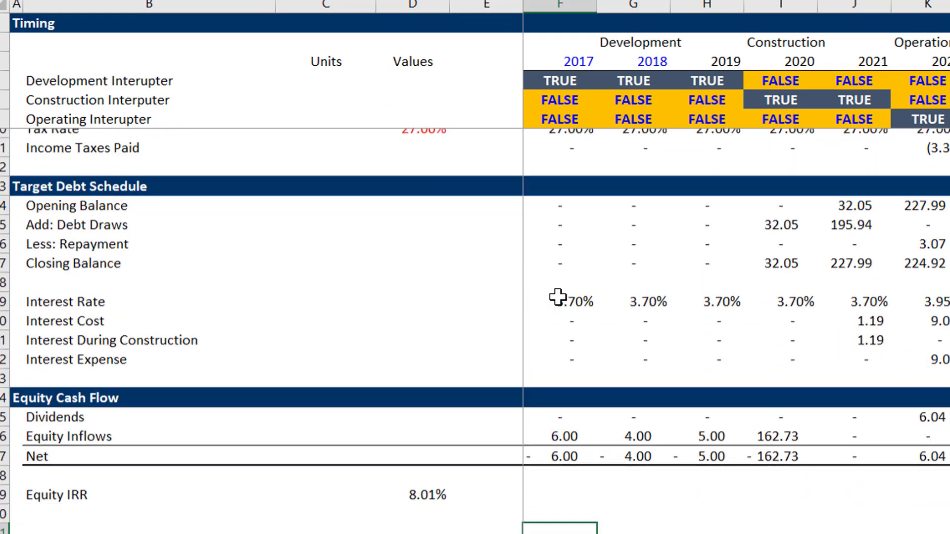
Step: Check the 8% target, then compare computed and fixed construction interest, both 1.19
key(Down)
key(Down)
key(Down)
key(Down)
key(Down)
key(Down)
key(Down)
key(Page_Up)
key(Page_Up)
key(Page_Up)
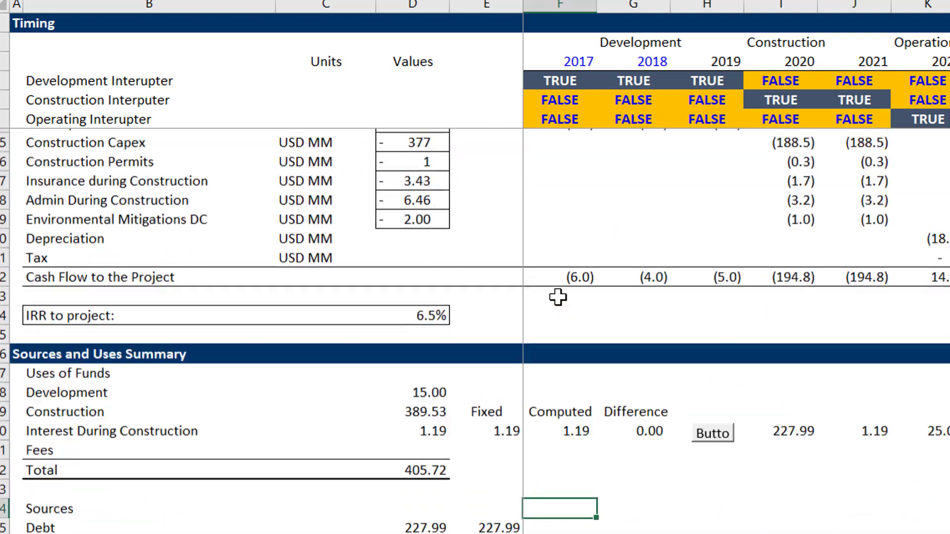
key(Page_Up)
key(Page_Up)
key(Down)
key(Down)
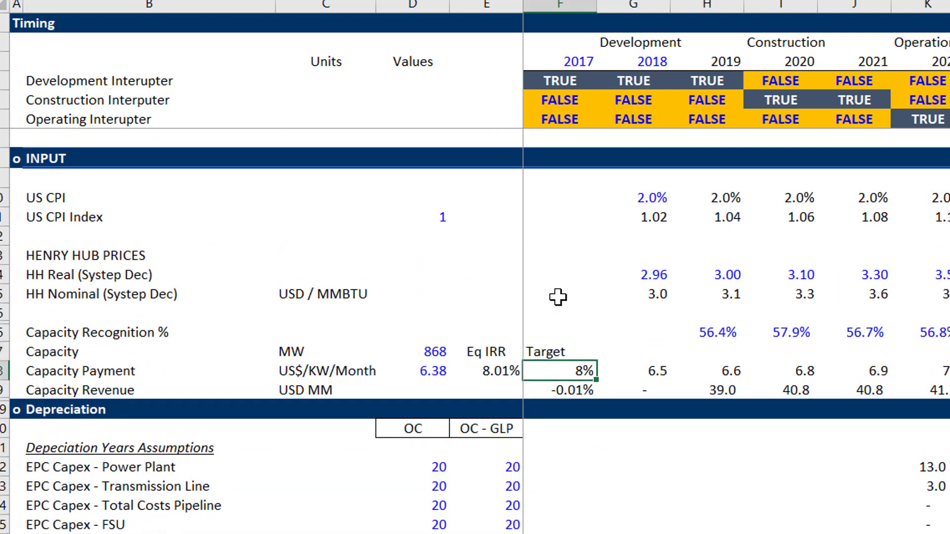
key(Page_Down)
key(Page_Down)
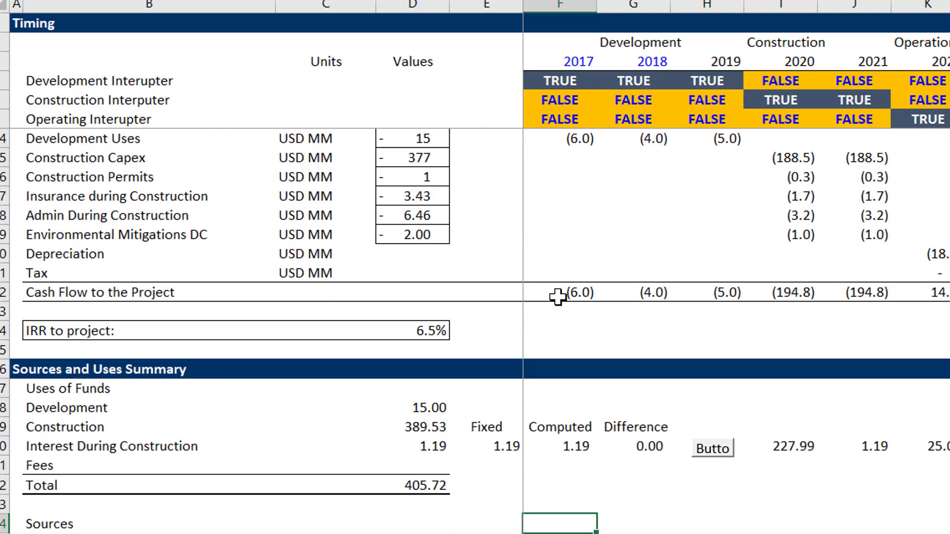
key(Up)
key(Up)
key(Up)
key(Up)
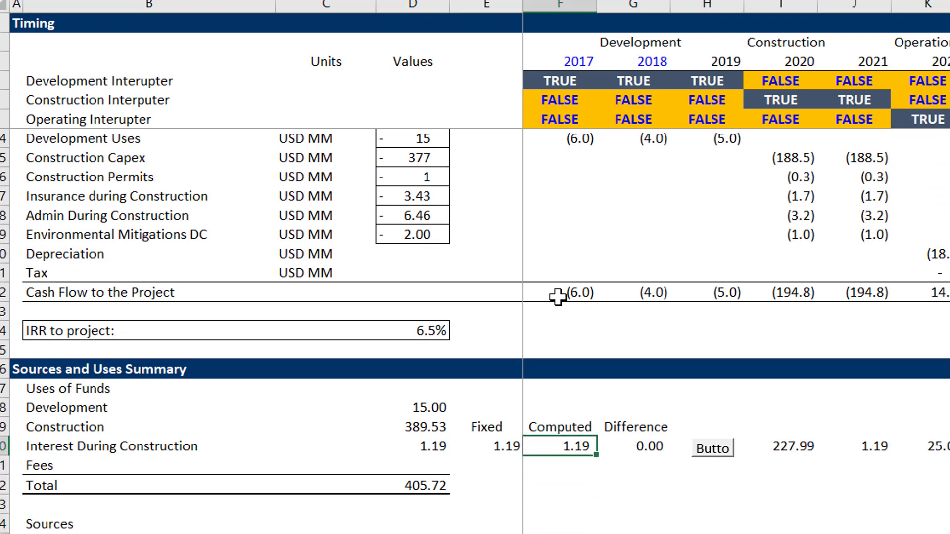
key(Left)
key(Right)
key(Right)
key(Right)
key(Up)
key(Up)
key(Left)
key(Left)
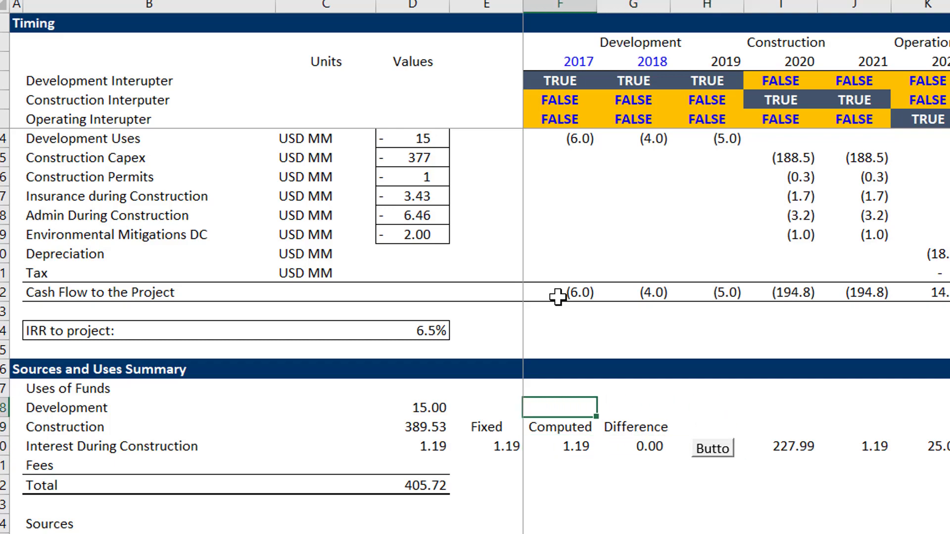
key(Down)
key(Down)
key(Left)
key(Right)
key(Left)
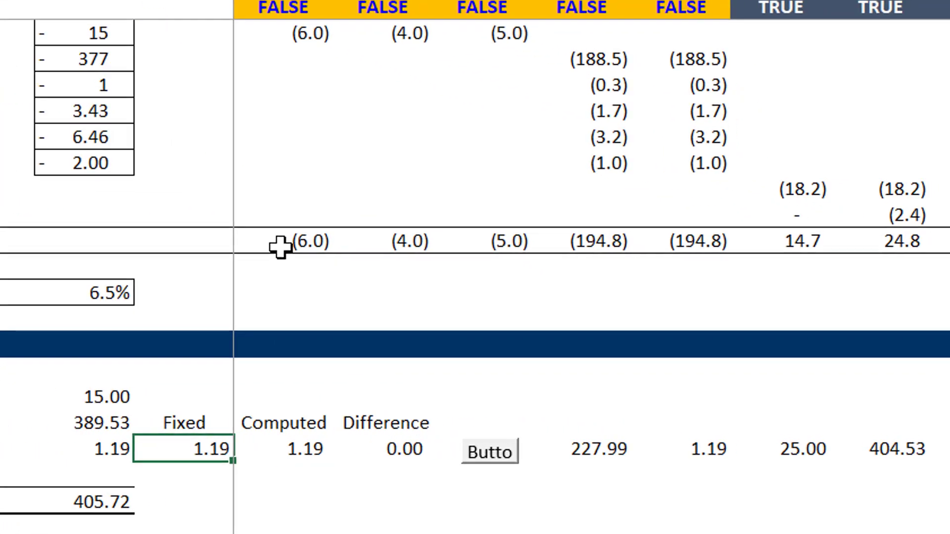
key(Right)
key(Up)
key(Left)
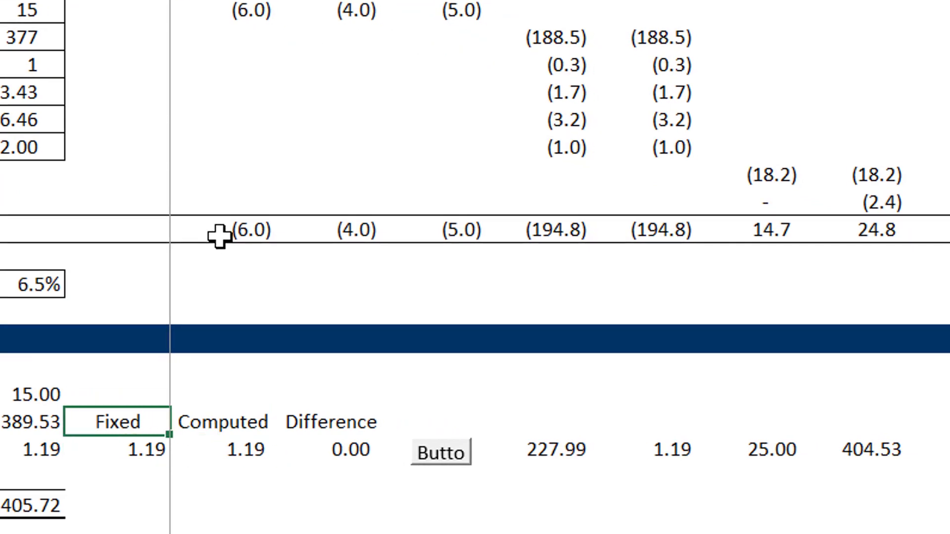
key(Down)
key(F2)
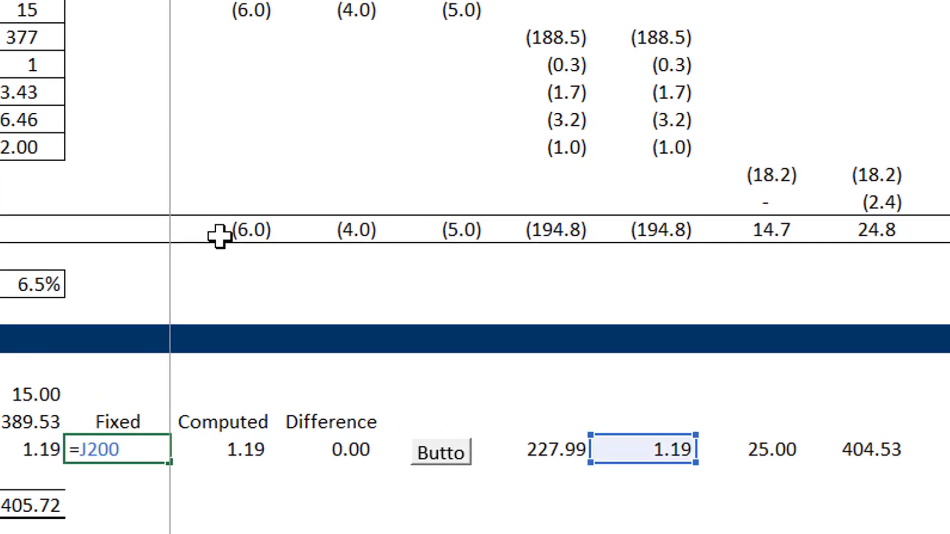
key(Escape)
key(Right)
key(Right)
key(Right)
key(Right)
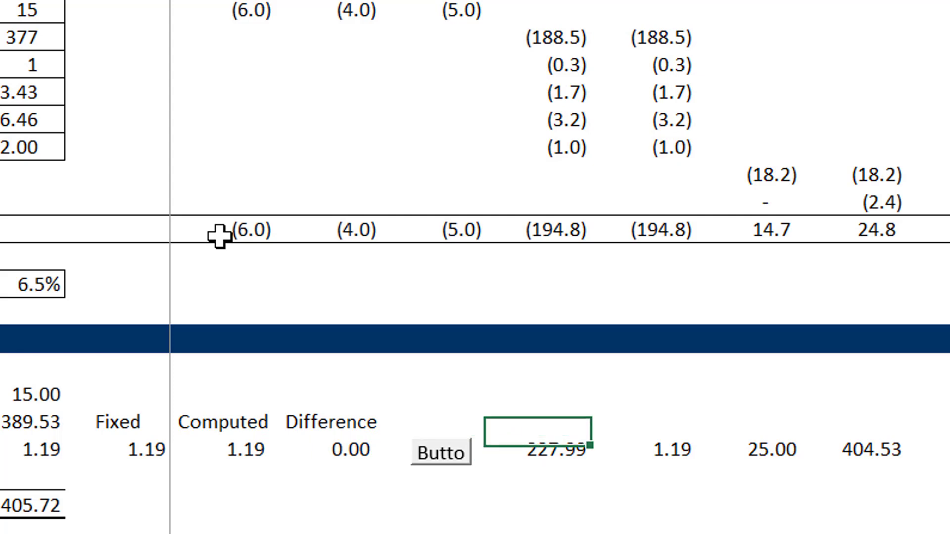
Step: Type 'Function' in the cell above the 227.99 result
key(Up)
text(Function)
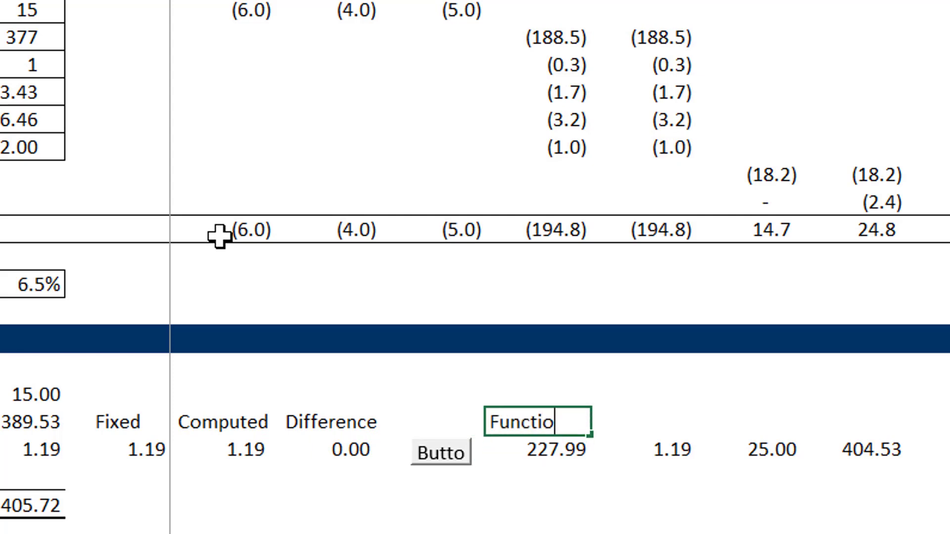
key(Return)
key(Up)
Step: Re-enter the debt_size formula as an array across the four output cells
key(Down)
key(shift+Right)
key(shift+Right)
key(shift+Right)
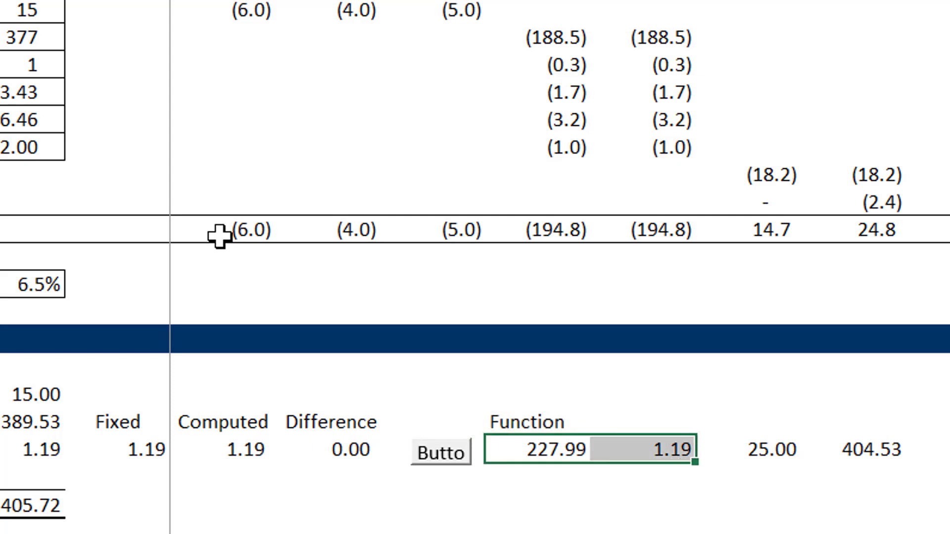
key(F2)
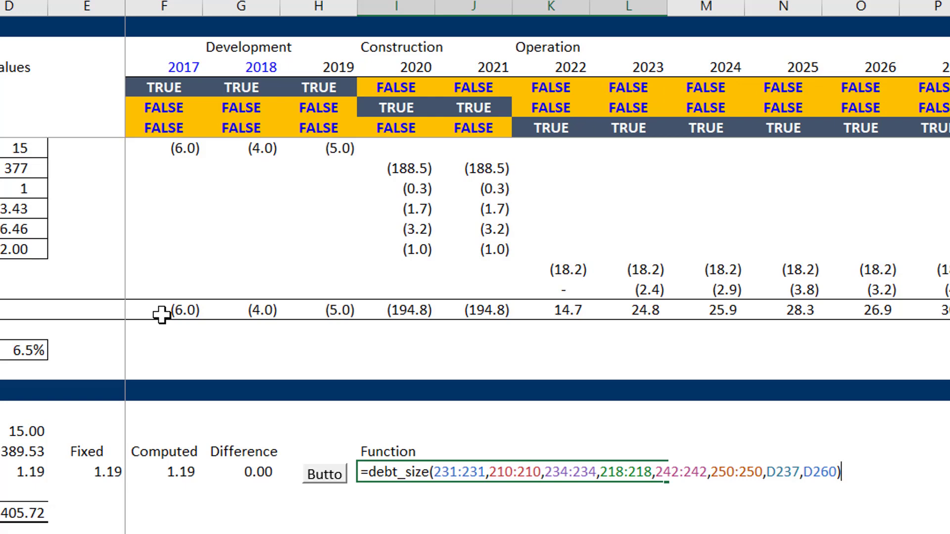
key(ctrl+shift+Return)
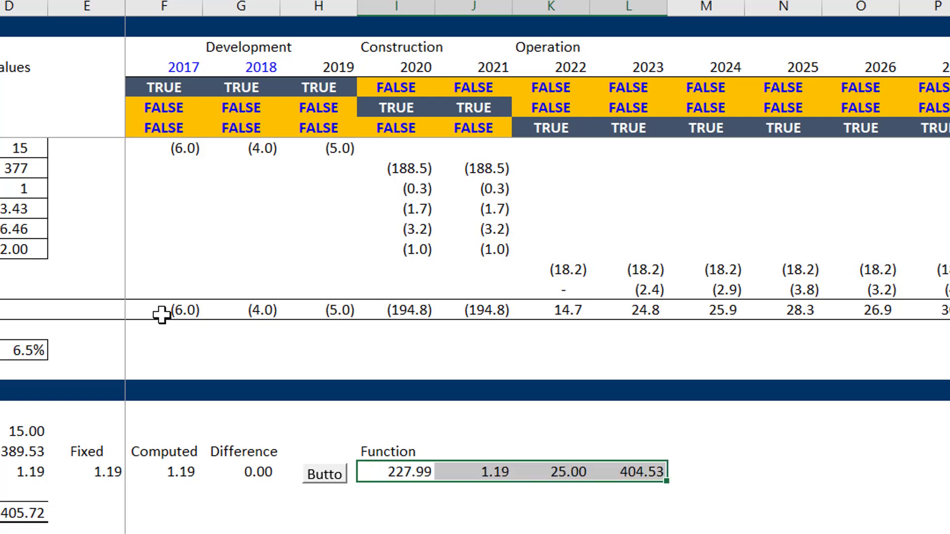
Step: Move the 'Function' label up one row
key(Down)
key(Up)
key(Up)
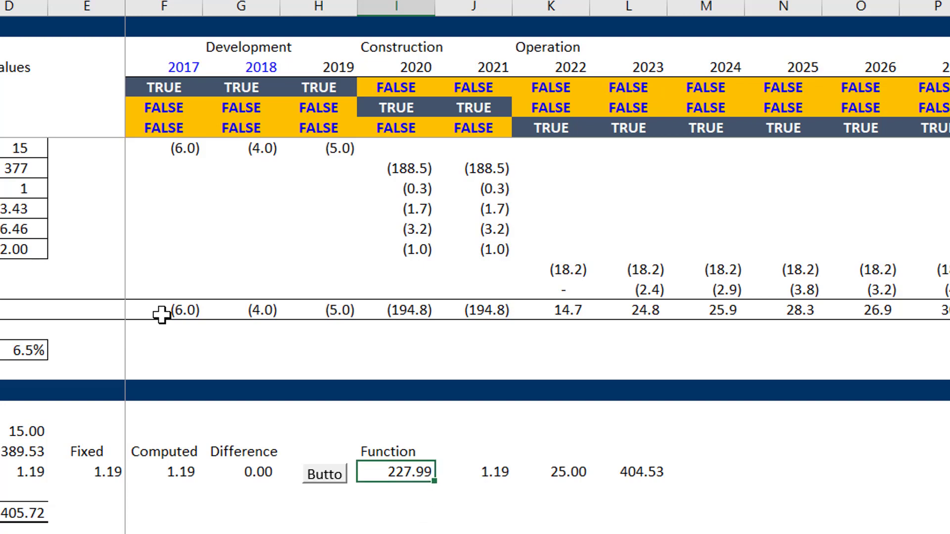
key(ctrl+x)
key(Up)
key(ctrl+v)
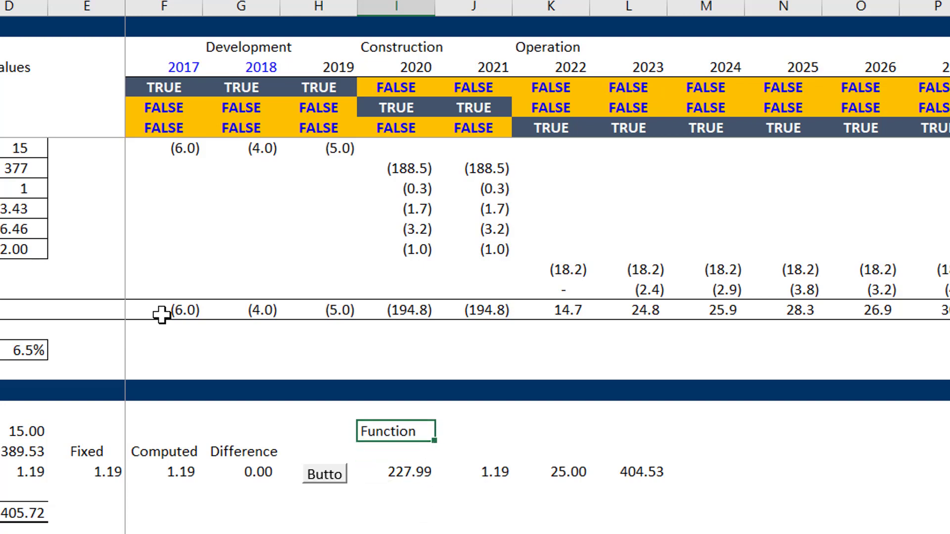
key(Down)
Step: Label the outputs 'Debt Size', 'IDC', 'Periods' and 'Cost w/o IDC'
text(Debt Siz)
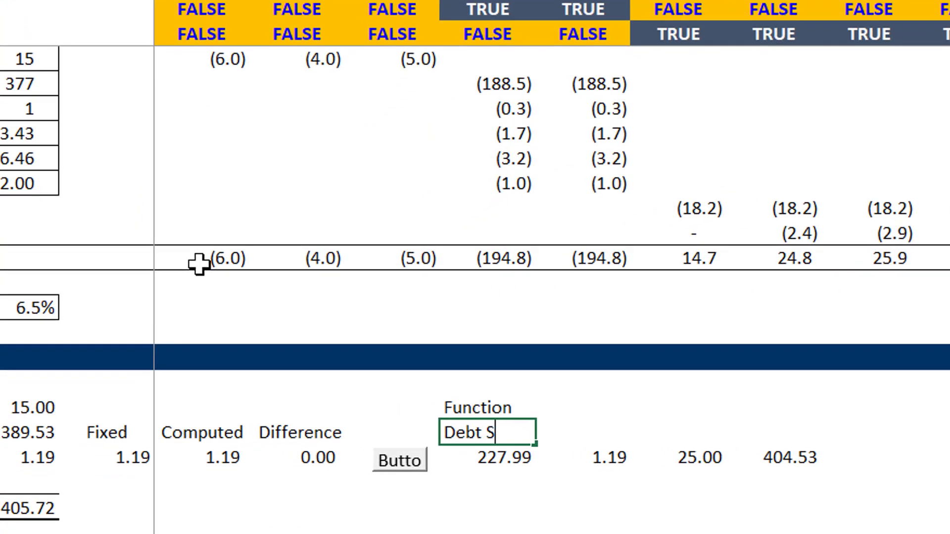
text(e)
key(Tab)
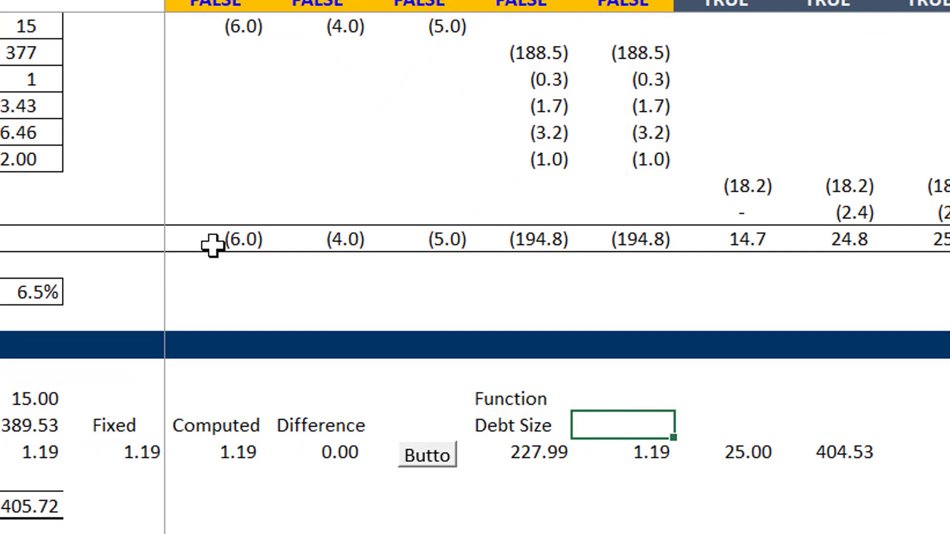
text(IDC)
key(Return)
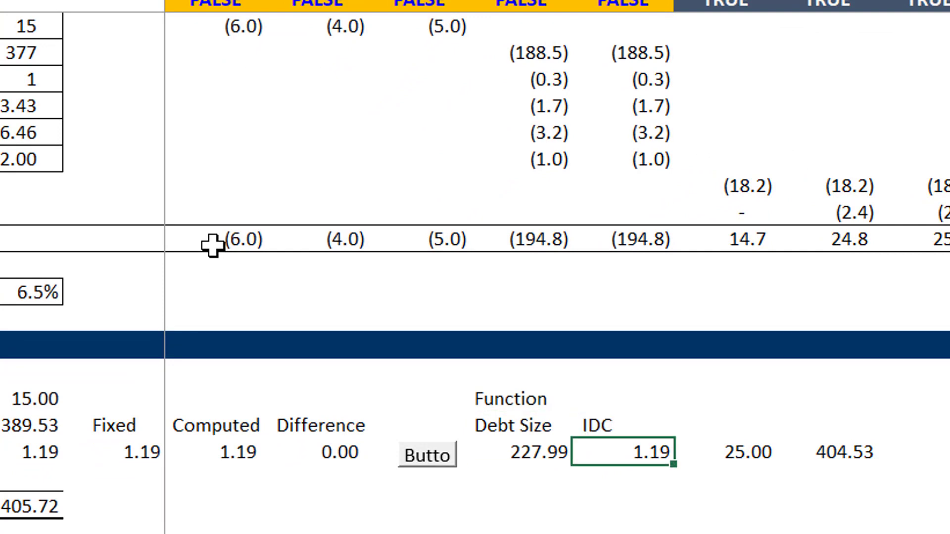
key(Up)
key(Right)
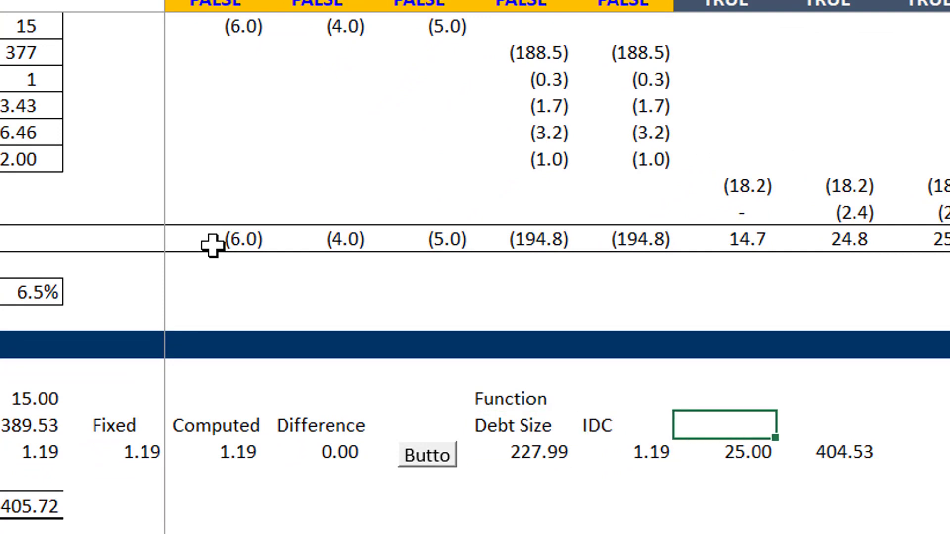
text(Periods)
key(Return)
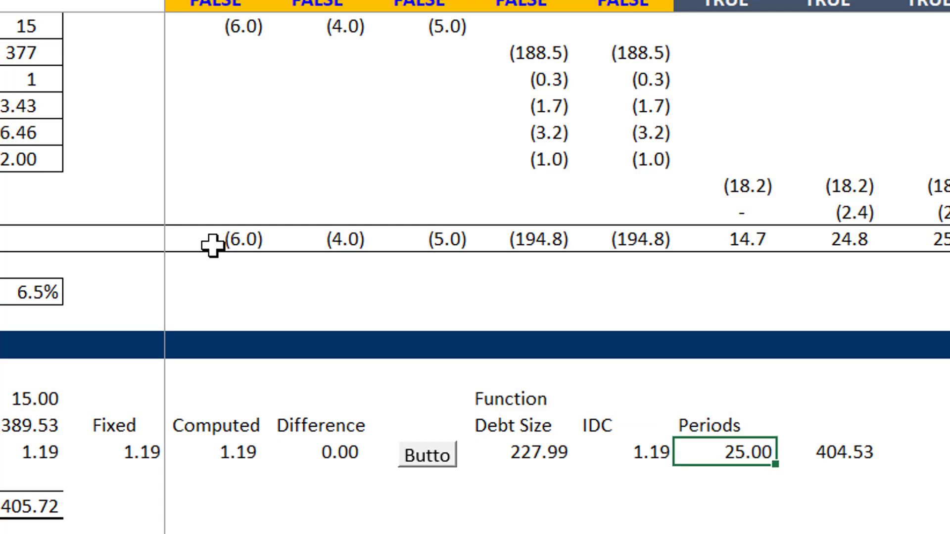
key(Up)
key(Right)
text(Co)
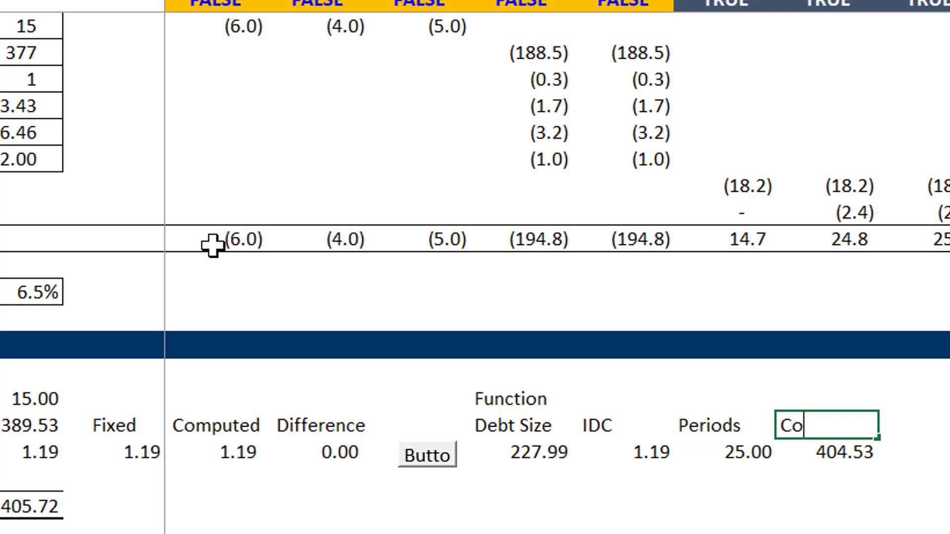
text(st)
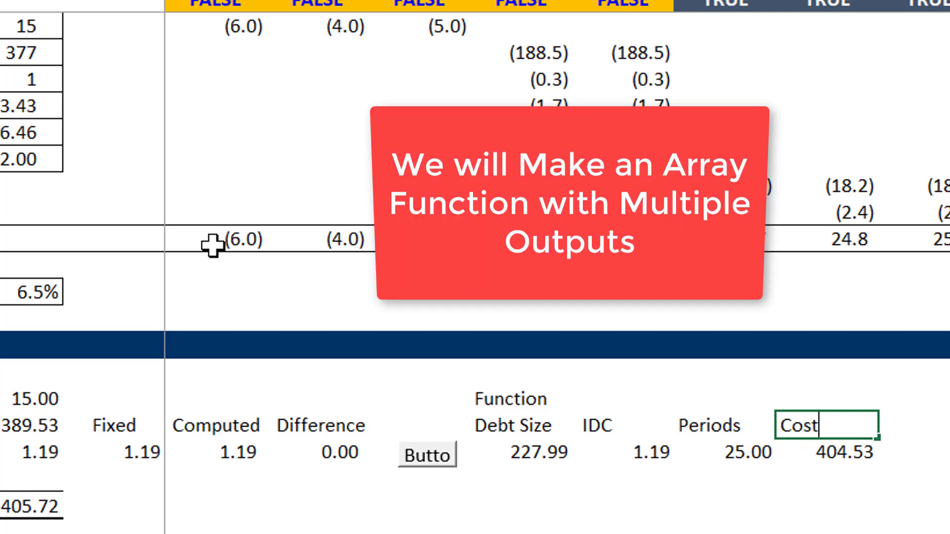
text( w/o IDC)
key(Return)
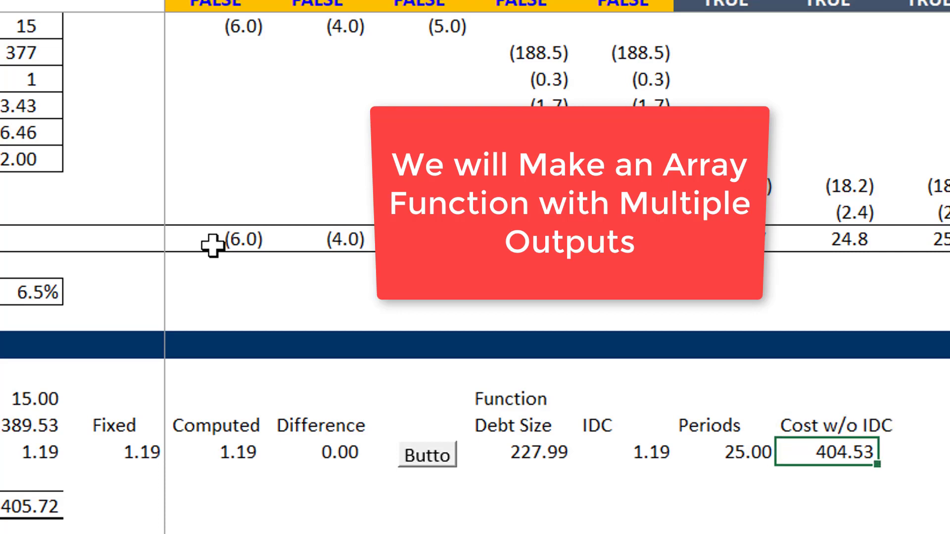
key(Up)
key(Left)
key(Left)
key(Left)
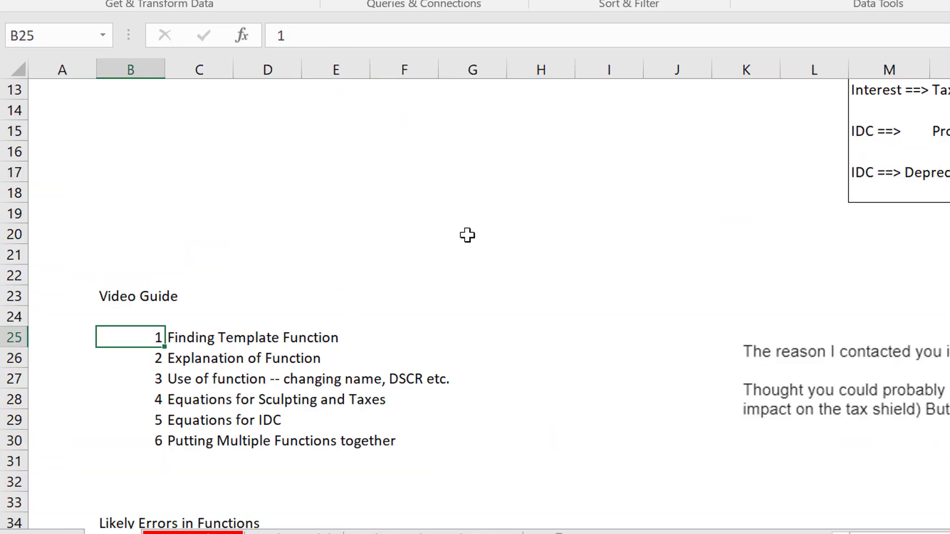
key(Up)
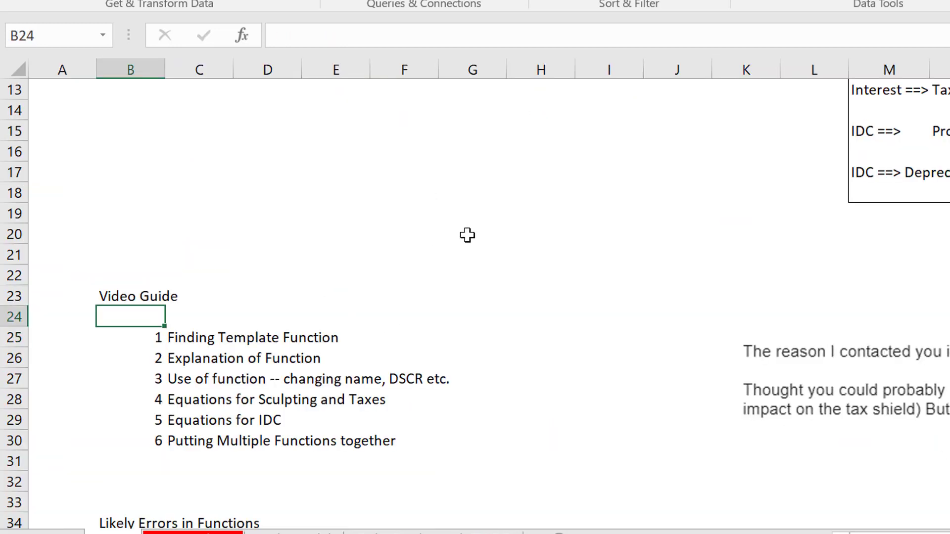
key(Down)
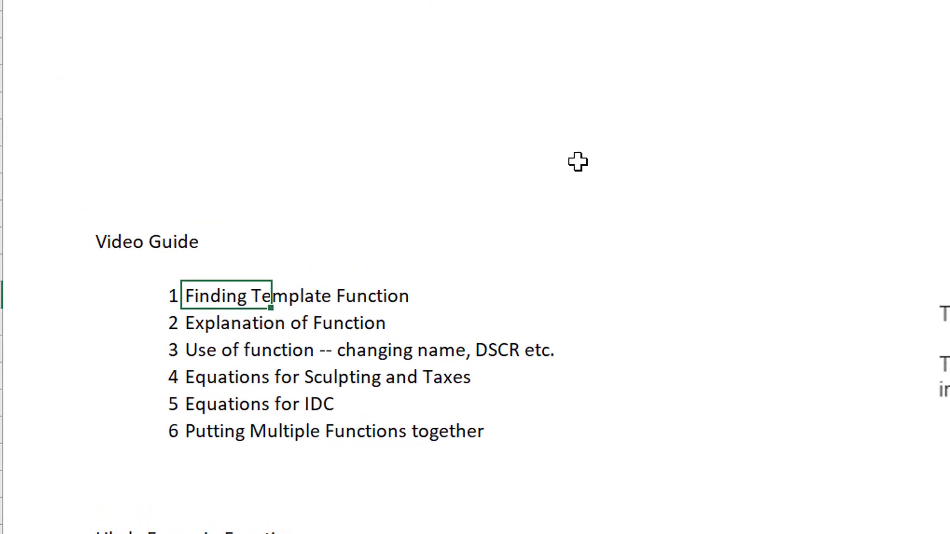
key(Right)
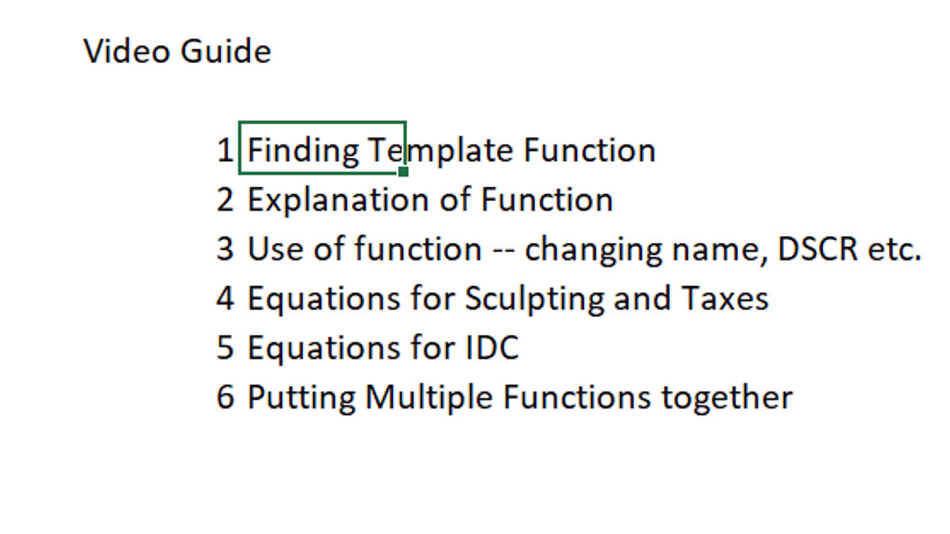
click(322, 198)
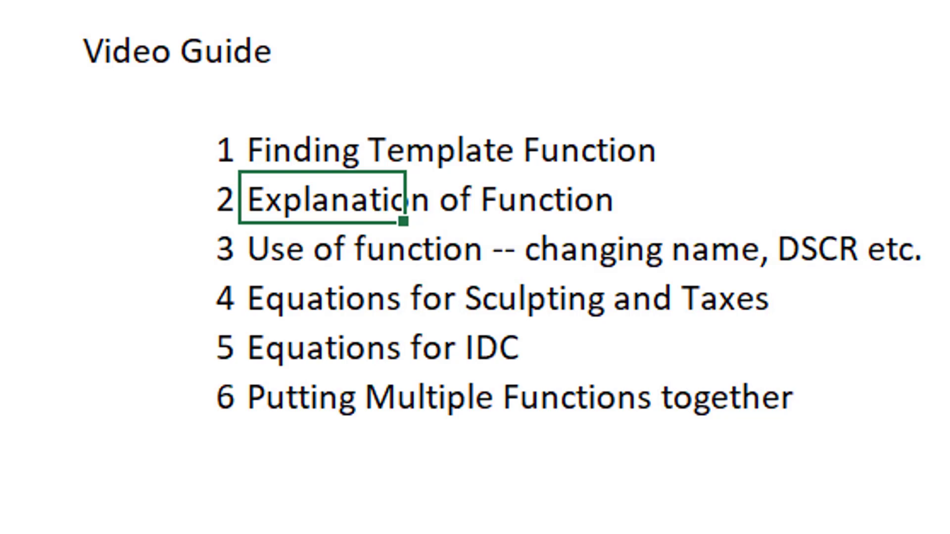
click(321, 247)
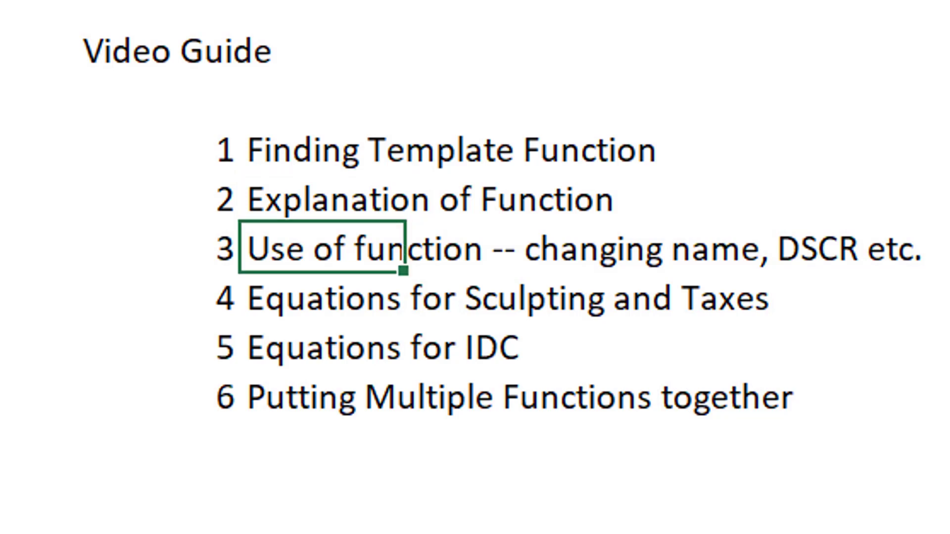